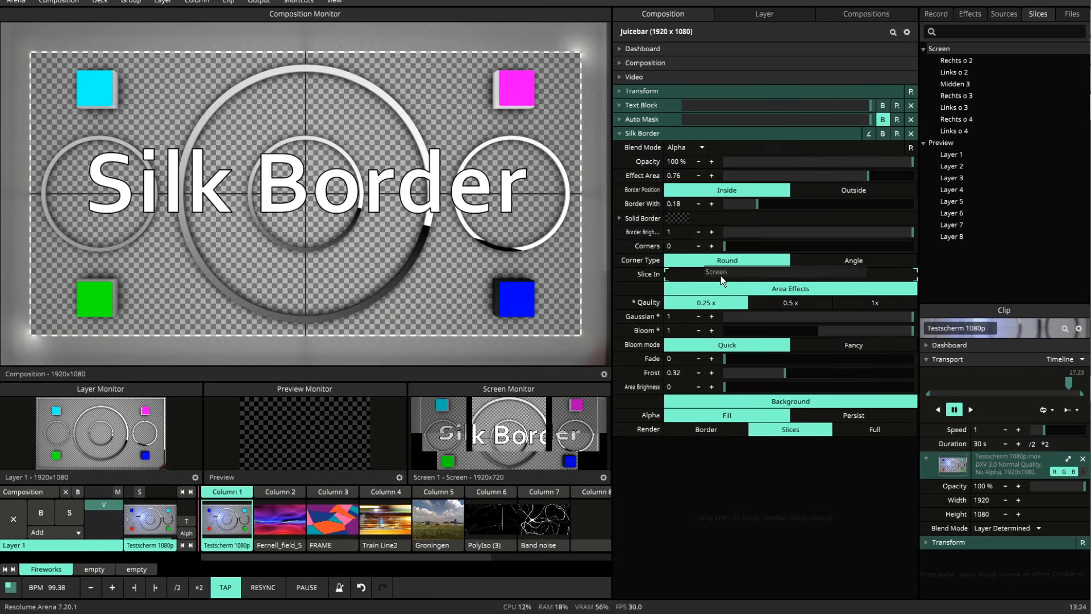
Assign the Screen slices to the Silk Border effect with an effect area of 0.43, and open the Advanced Output window beside its settings.
left_click_drag(868, 175, 804, 175)
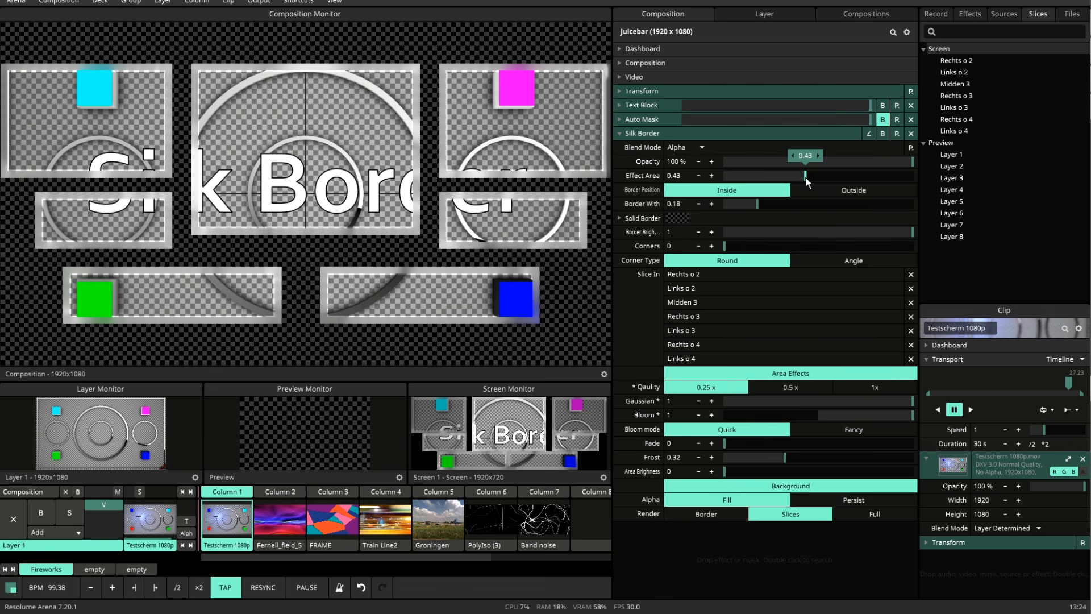
left_click(259, 1)
left_click(284, 102)
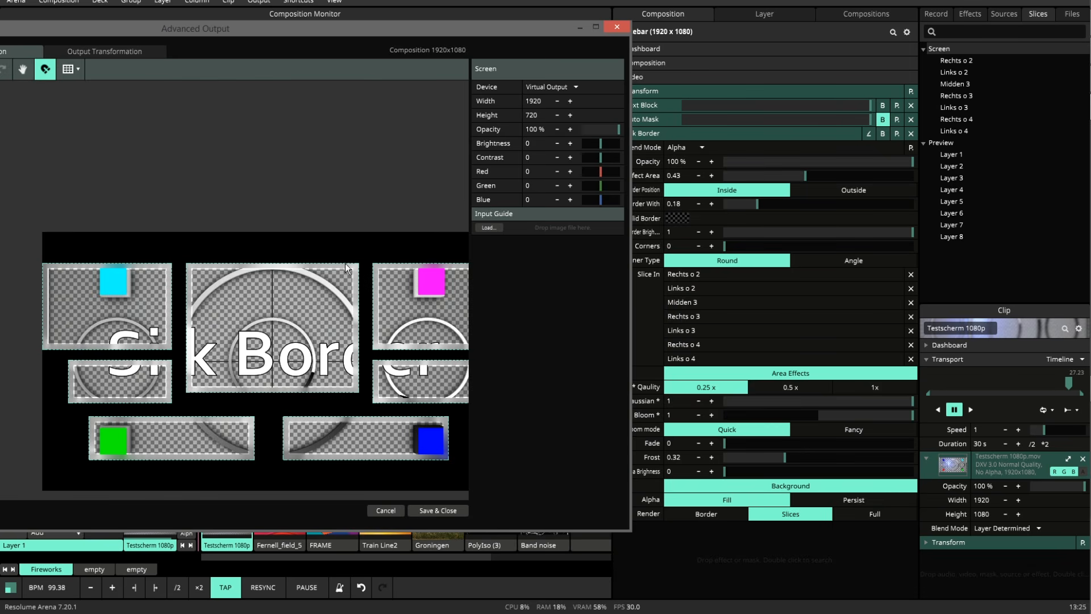
scroll(347, 369, "up", 6)
scroll(351, 357, "up", 6)
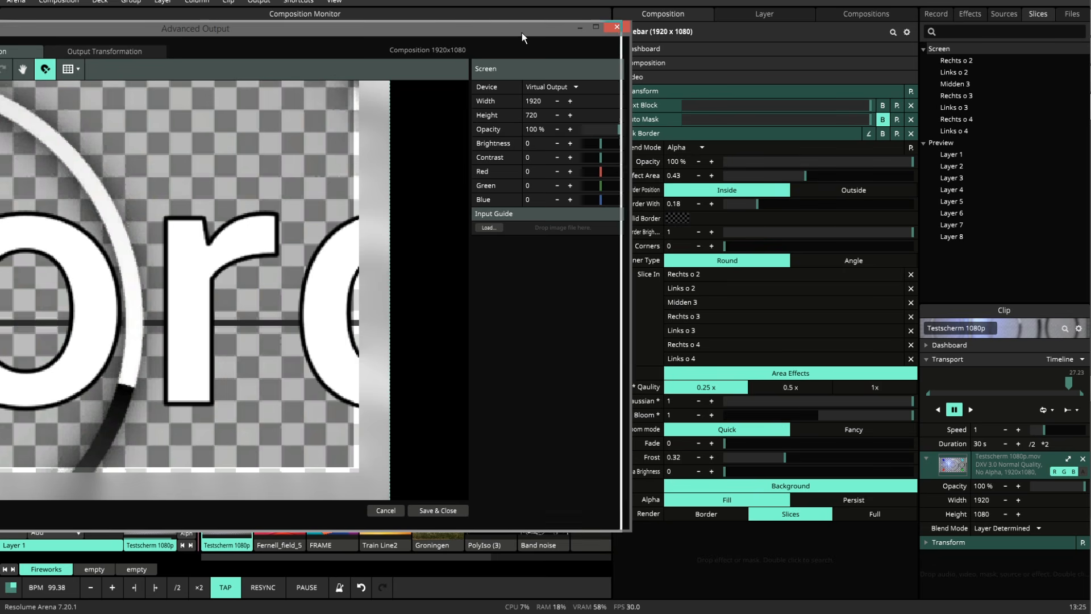
left_click_drag(521, 32, 482, 33)
Set Silk Border's border width to 0.2, border brightness to 0 and corners to 0.19.
left_click_drag(764, 201, 769, 206)
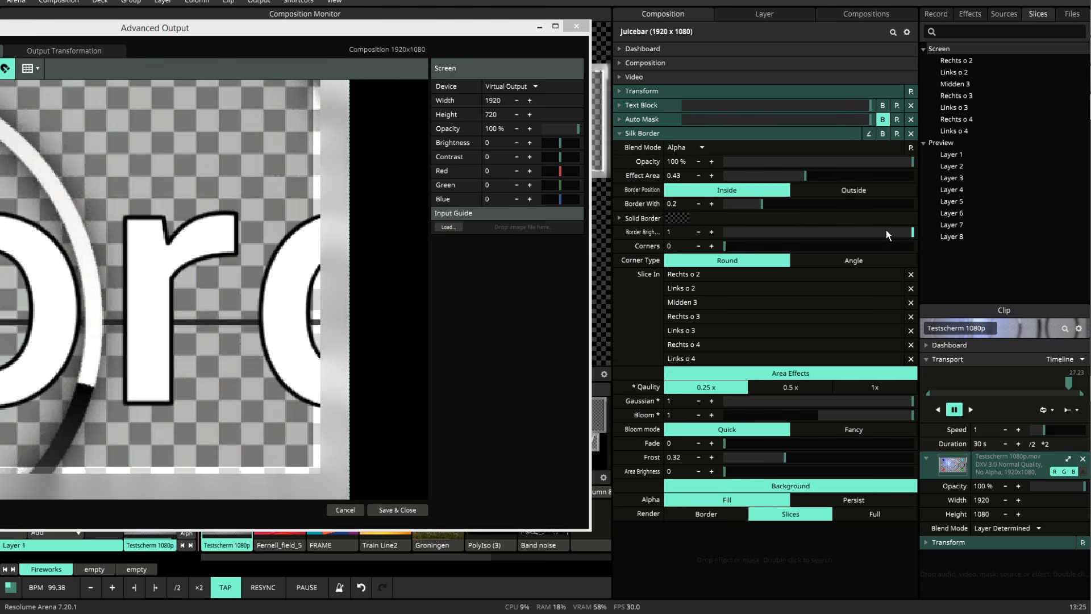
left_click_drag(905, 232, 760, 194)
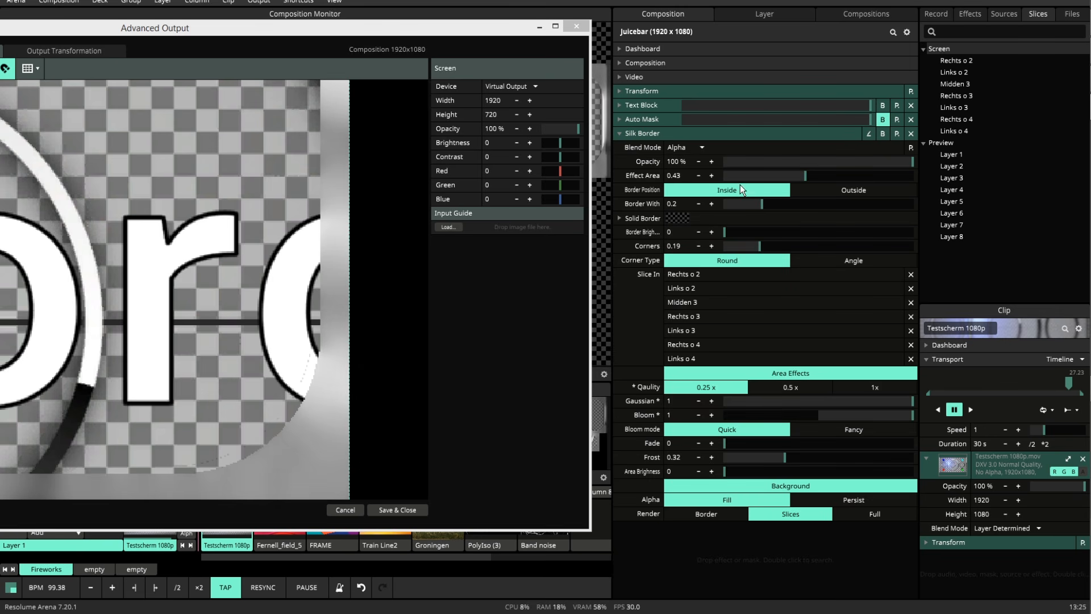
Try the Outside border position and the Angle corner type, and return to Inside with Round corners.
left_click(836, 190)
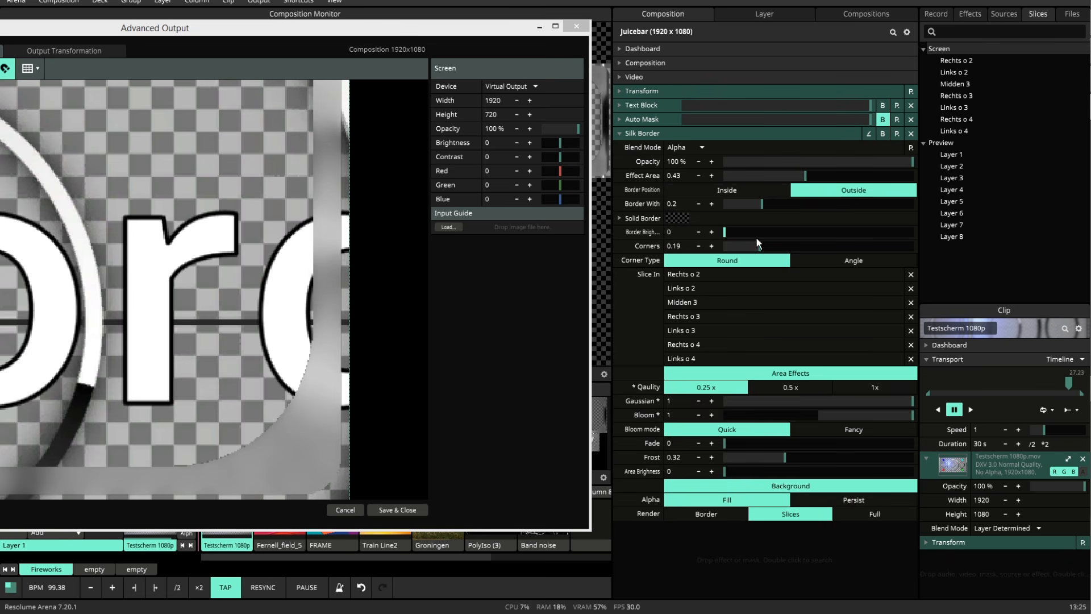
left_click(846, 259)
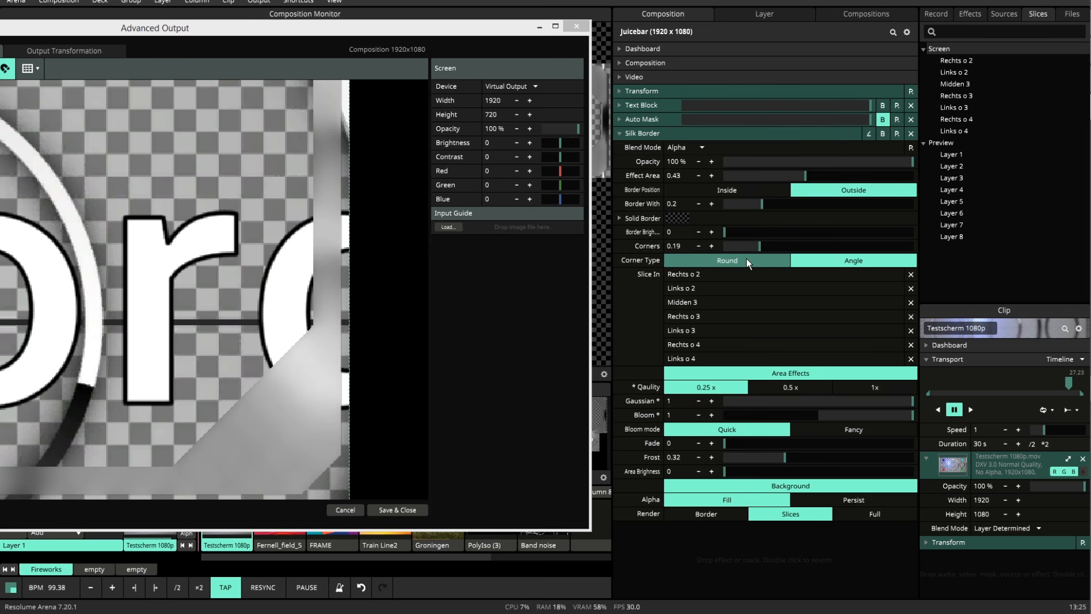
left_click(746, 258)
left_click(835, 259)
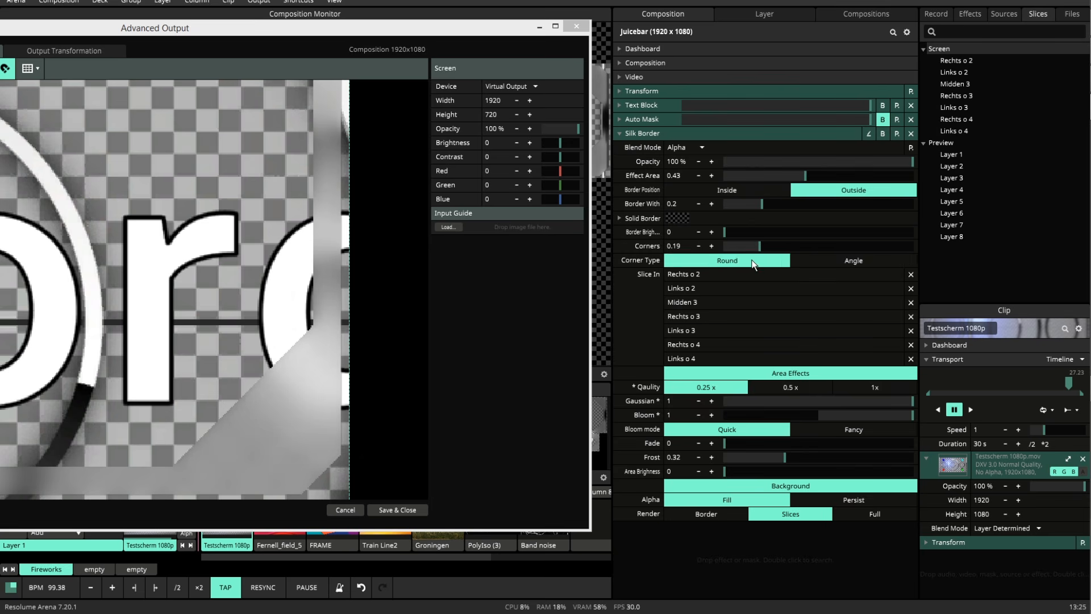
left_click(748, 187)
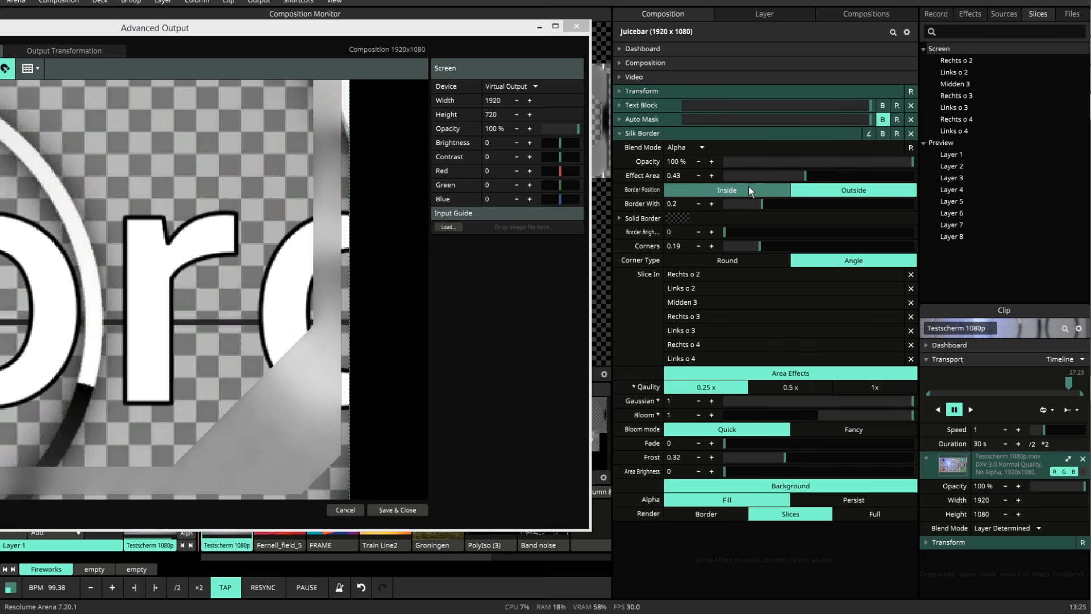
left_click(755, 259)
left_click(827, 260)
left_click(759, 262)
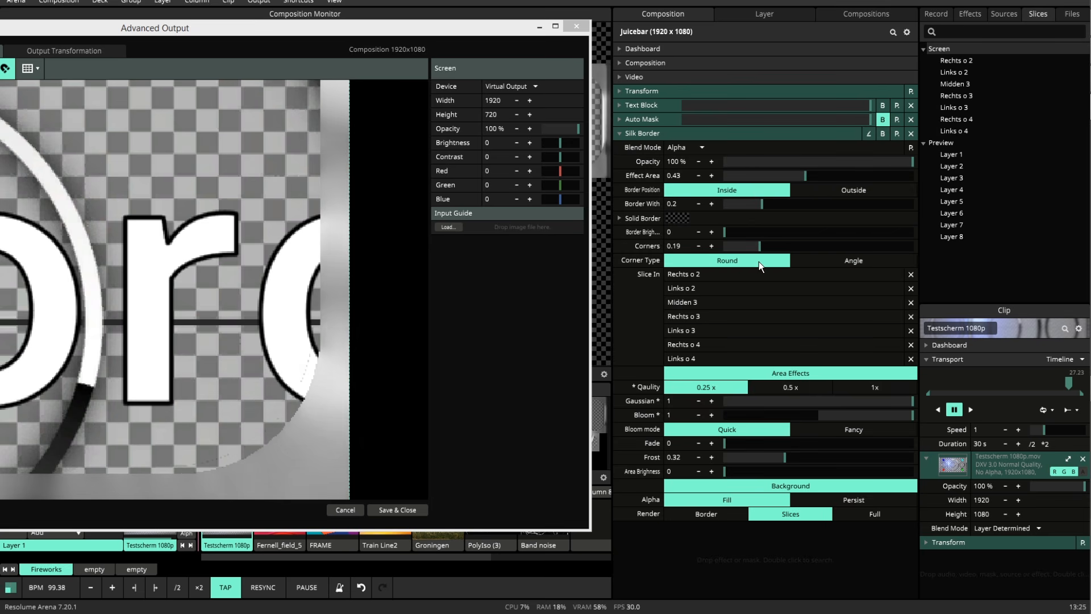
Give the solid border a light orange color.
left_click(681, 217)
left_click(683, 238)
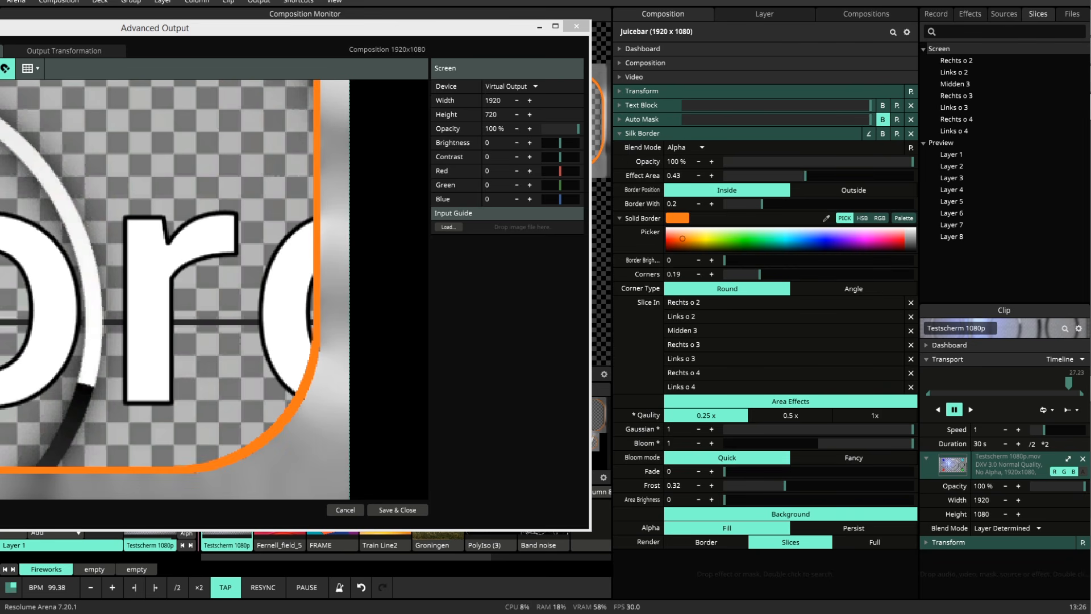
left_click(686, 237)
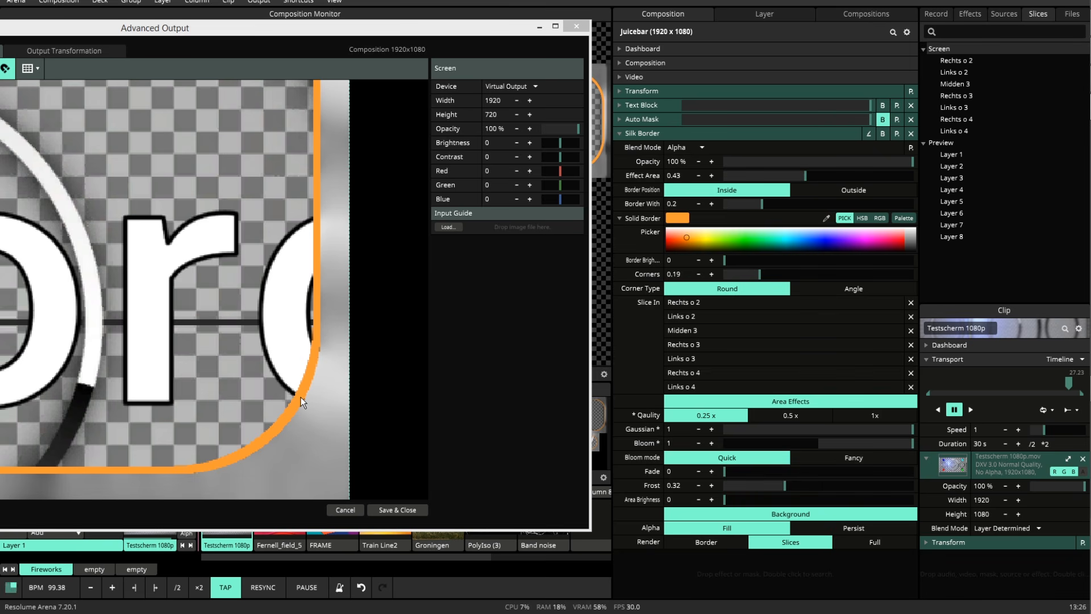
Play the Fernell_field_5 clip and clear the solid border color by setting its hue, saturation, brightness and alpha to 0.
left_click(282, 523)
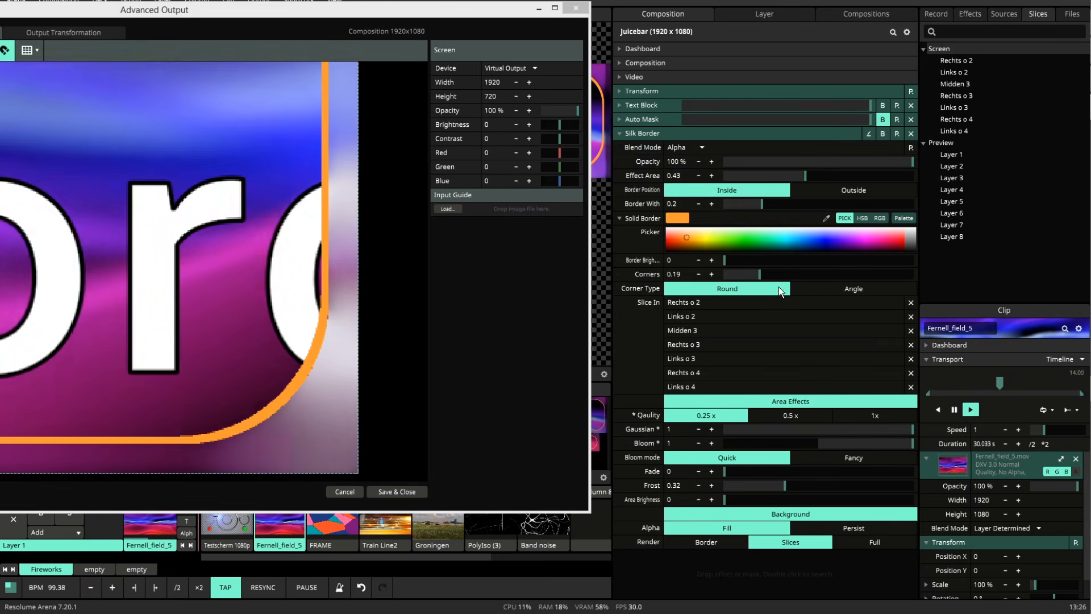
mouse_move(687, 237)
left_mouse_down()
mouse_move(675, 249)
mouse_move(700, 254)
left_mouse_up()
left_click(862, 218)
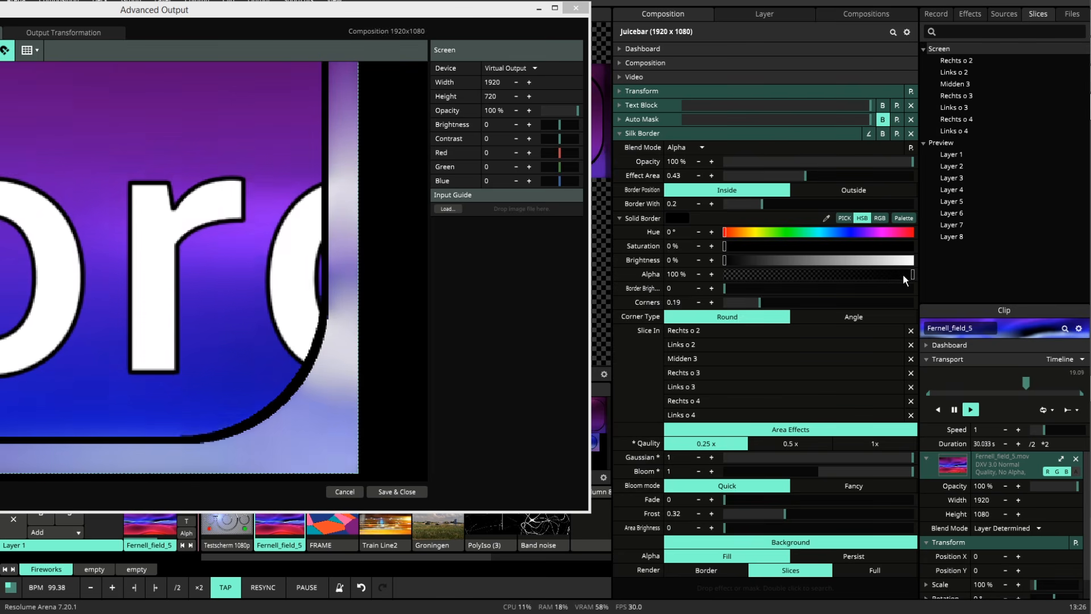
left_click_drag(904, 276, 702, 274)
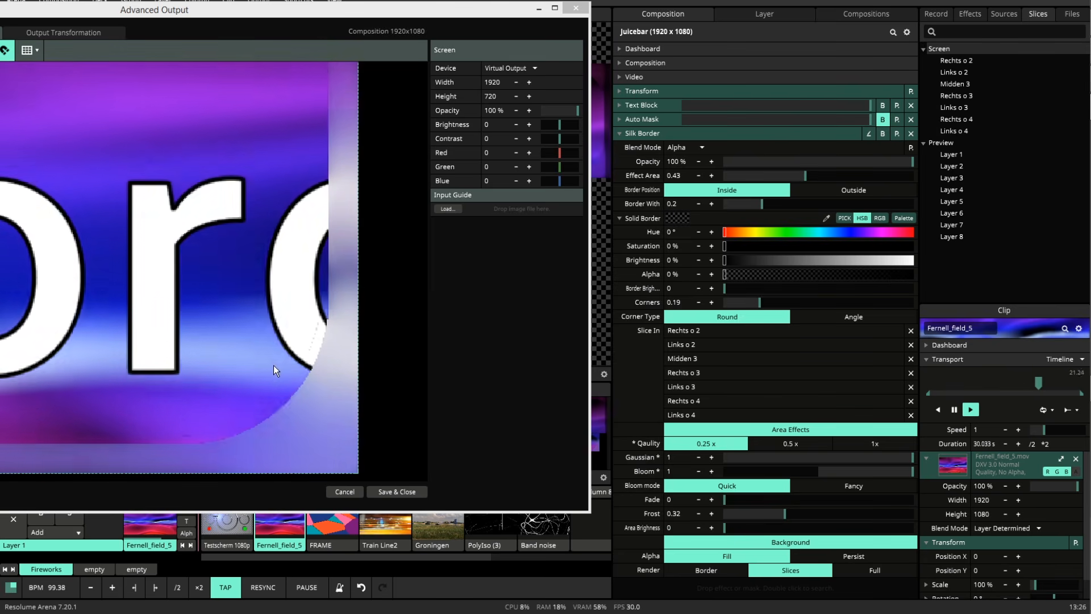
left_click(620, 217)
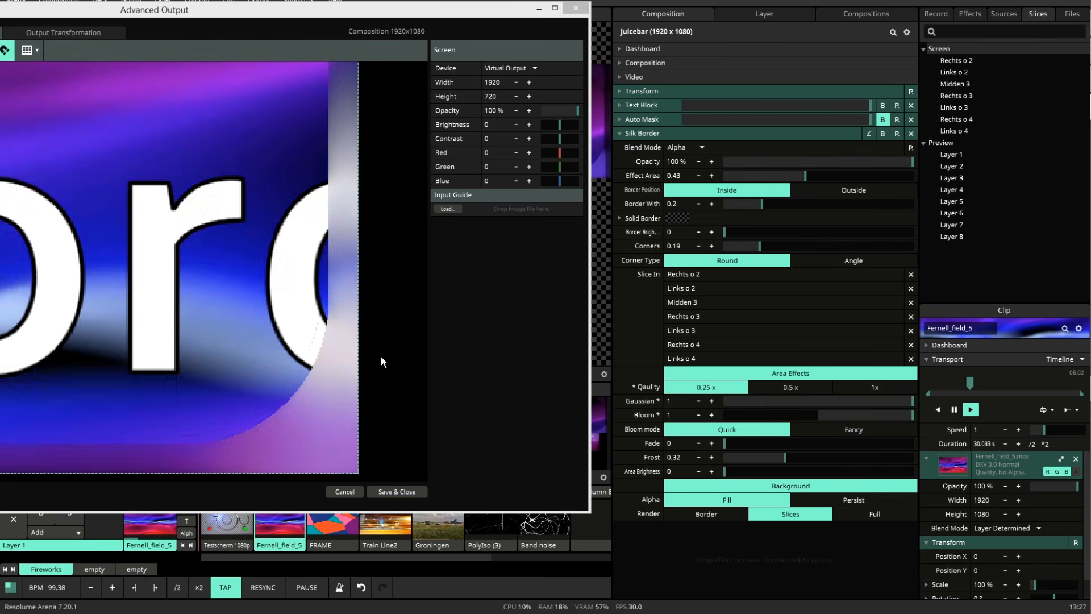
Set the area effects to Gaussian 0, Bloom 0.03 and Frost 1.
left_click_drag(912, 401, 673, 403)
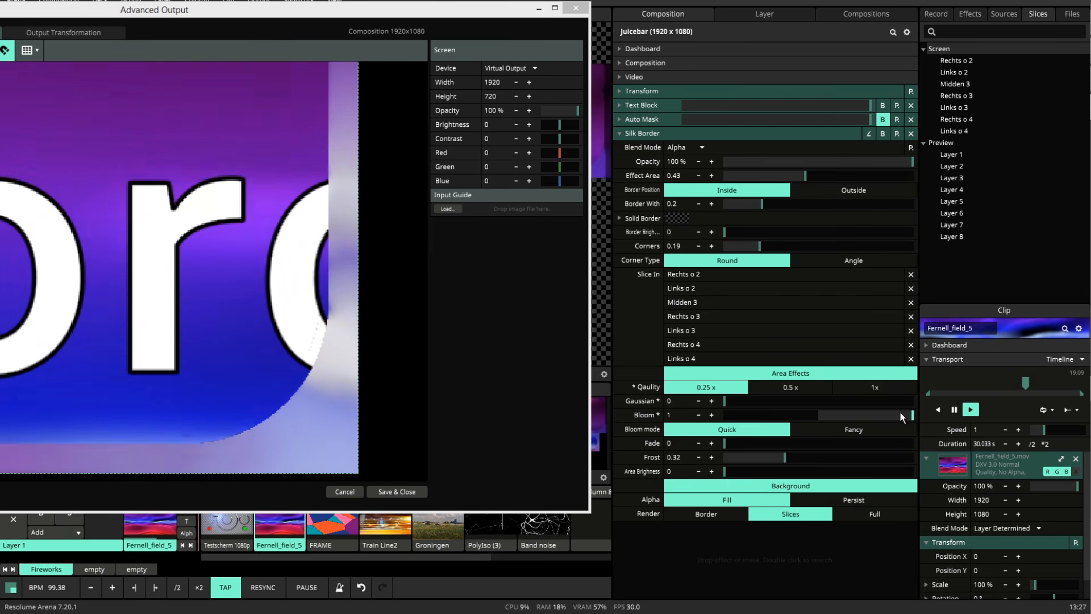
left_click_drag(910, 415, 820, 416)
left_click_drag(784, 457, 911, 448)
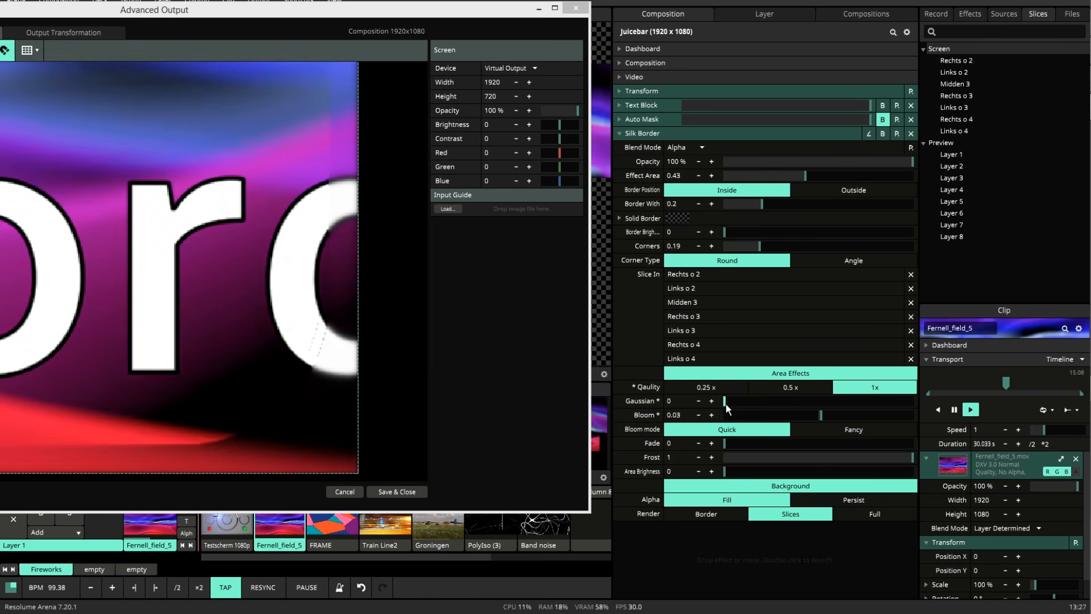
Set the area effects quality to 0.25x and Gaussian to 1, and try Bloom at 0.66 and -0.49.
left_click(725, 388)
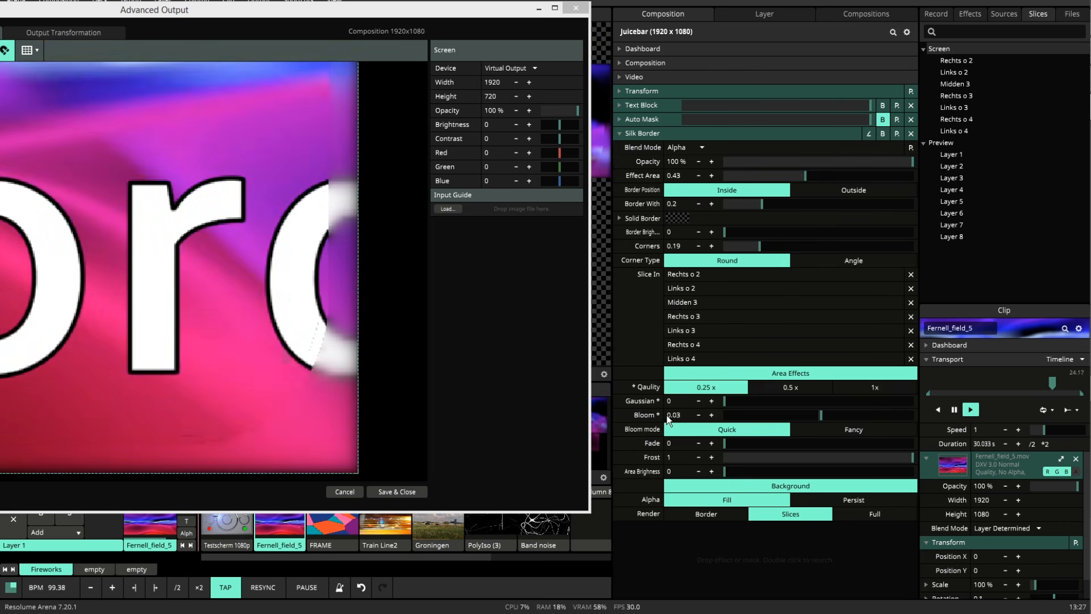
left_click_drag(725, 401, 915, 400)
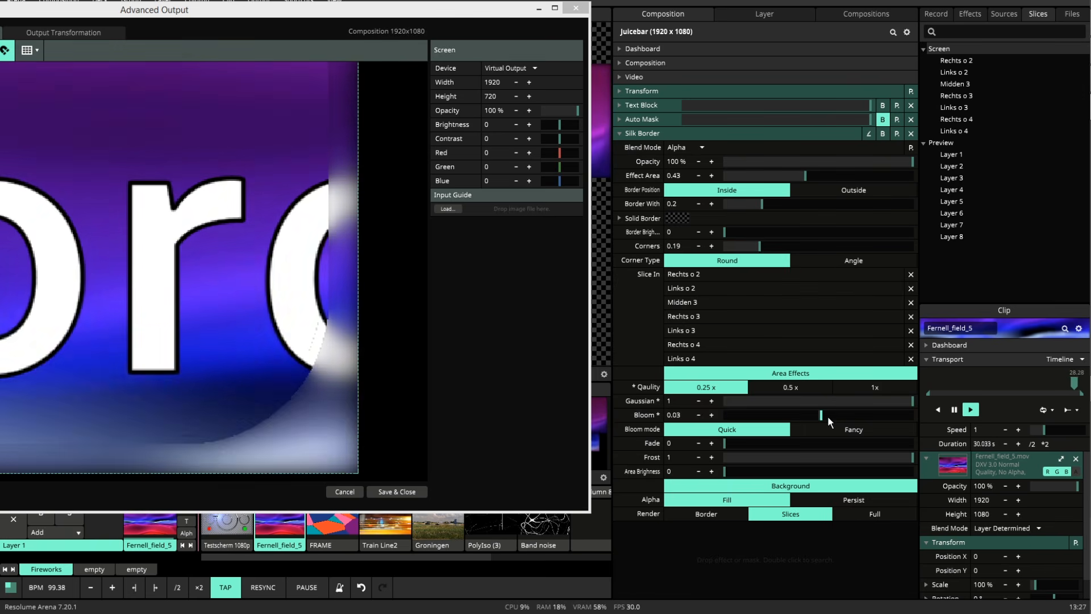
left_click_drag(827, 414, 881, 417)
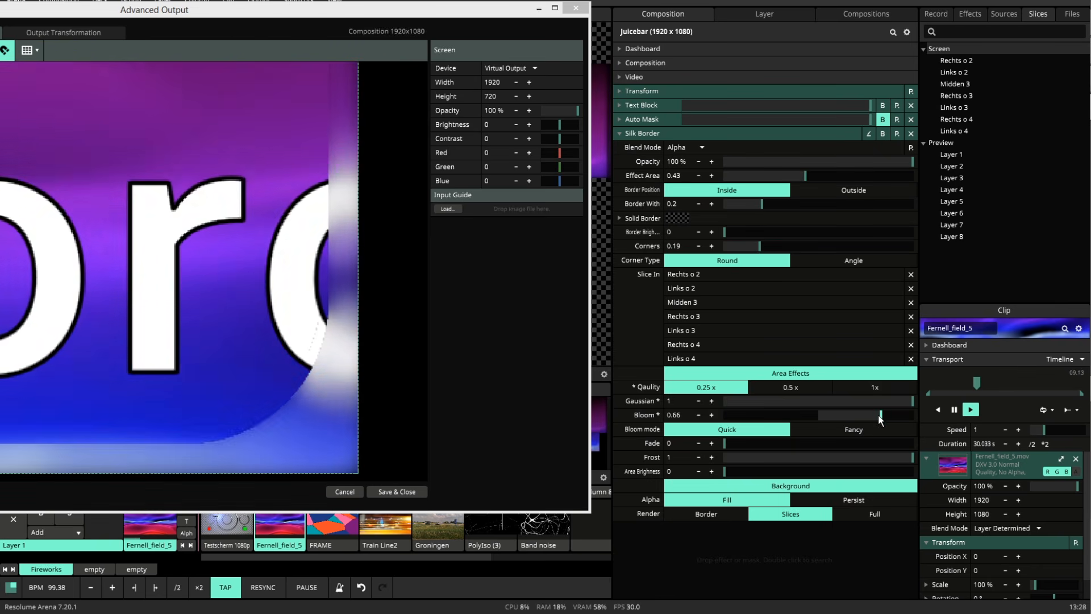
left_click_drag(879, 414, 772, 416)
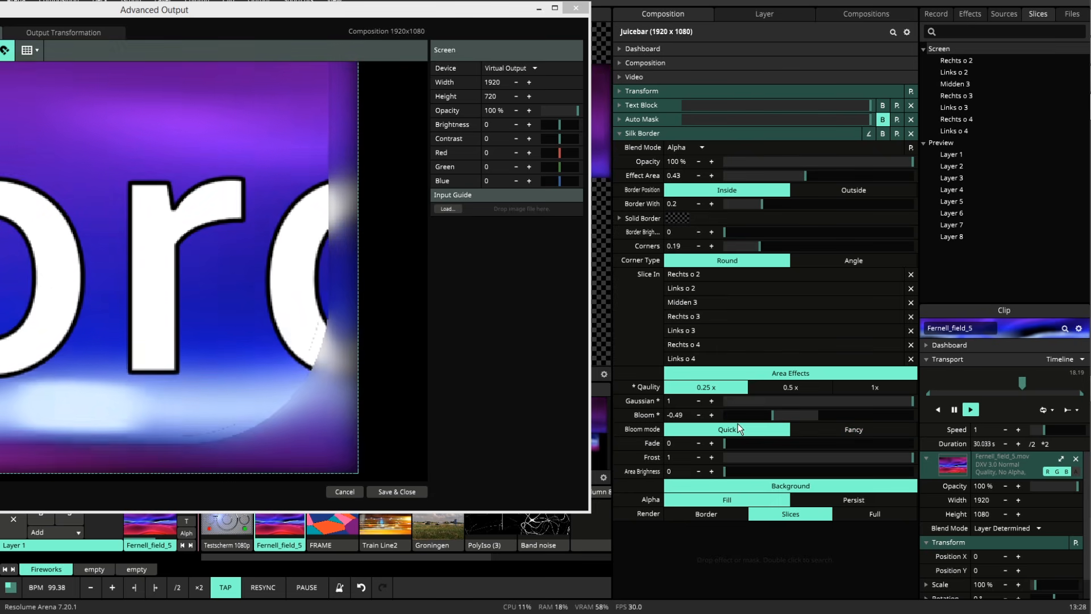
Try the Fancy bloom mode on the slices and return to Quick.
left_click(865, 431)
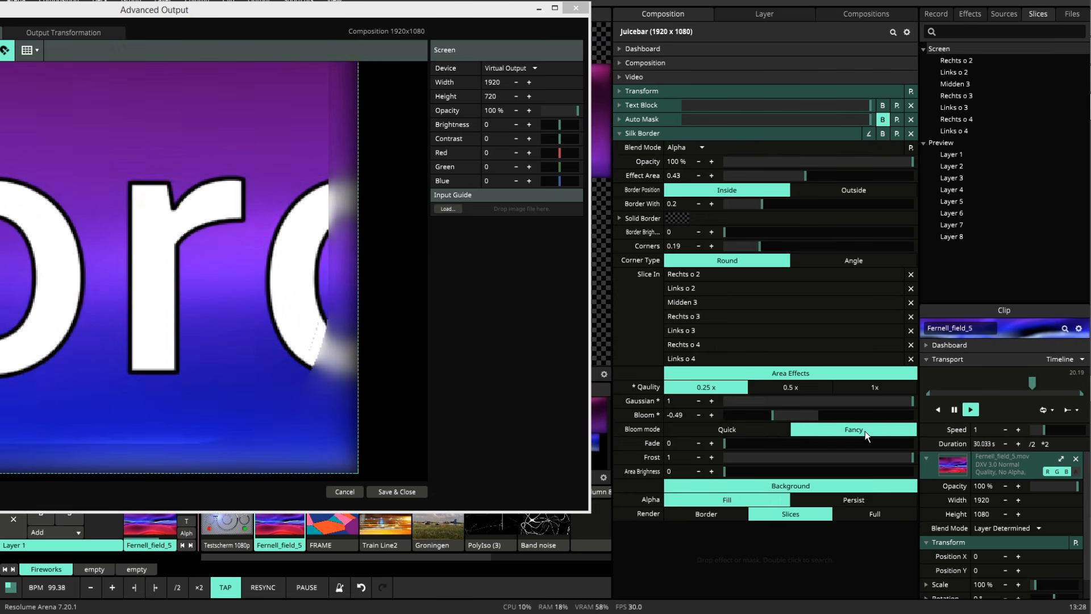
scroll(317, 350, "down", 5)
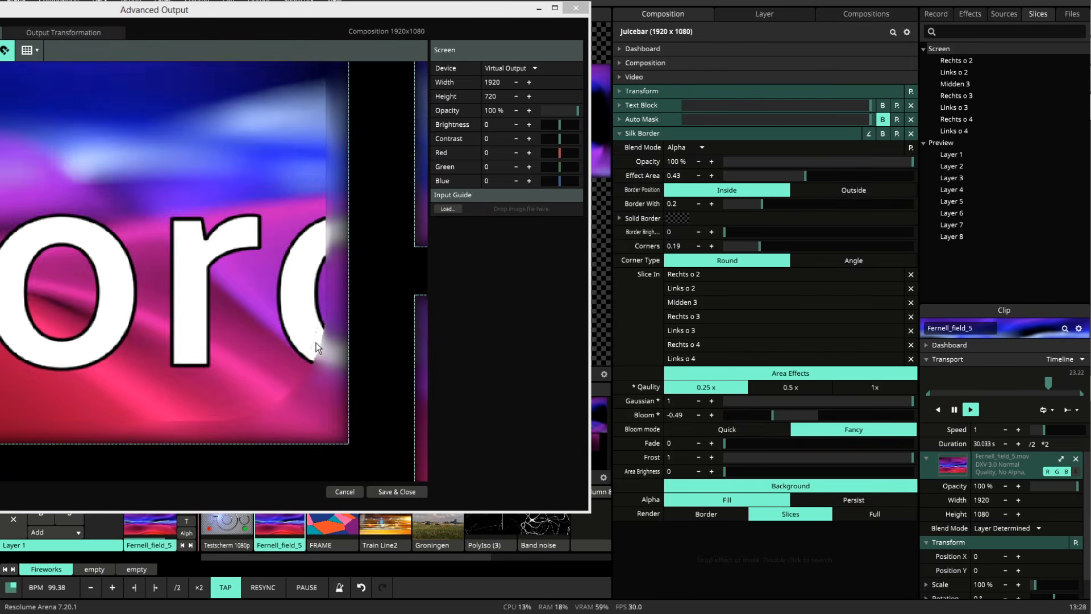
left_click_drag(368, 282, 104, 297)
left_click_drag(291, 297, 297, 404)
left_click(738, 431)
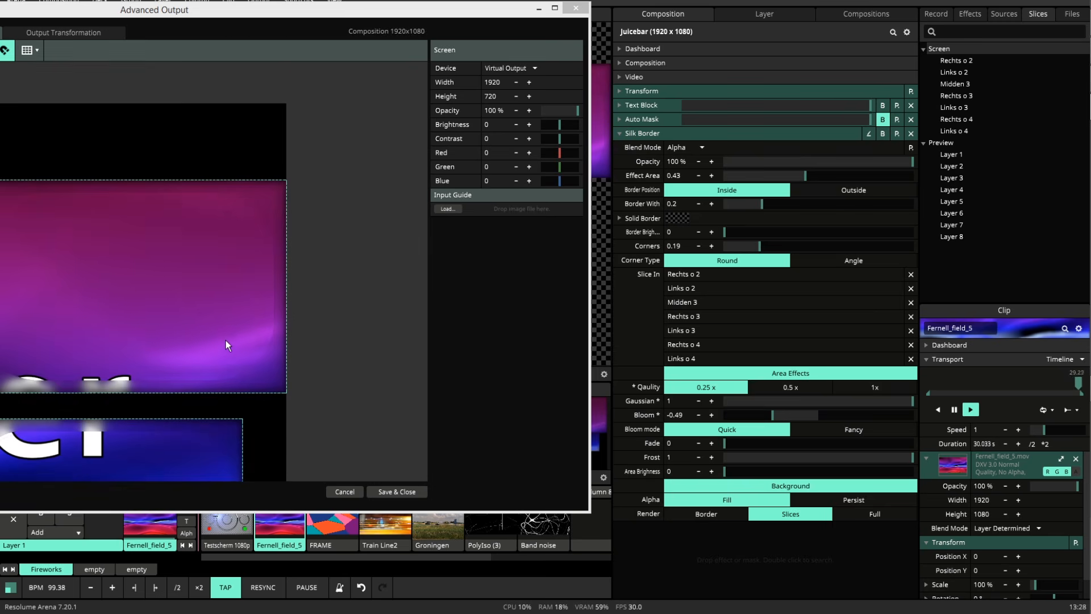
Set Bloom to 0.61 and check the blurred border at the slice's corner.
left_click_drag(772, 415, 874, 415)
scroll(335, 180, "up", 2)
scroll(274, 233, "up", 2)
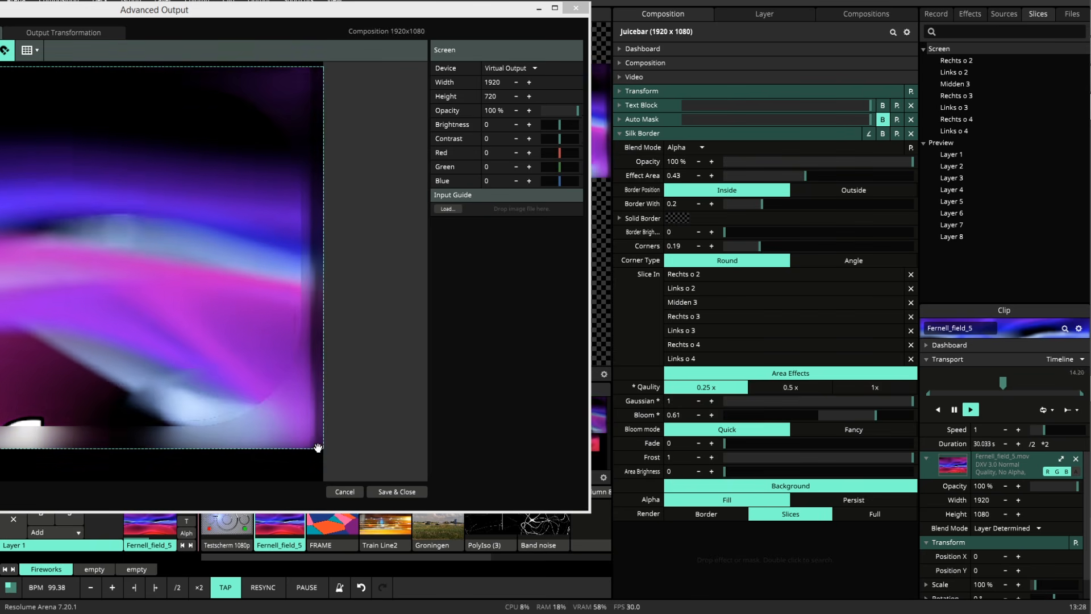
left_click_drag(317, 449, 382, 131)
left_click_drag(326, 360, 341, 58)
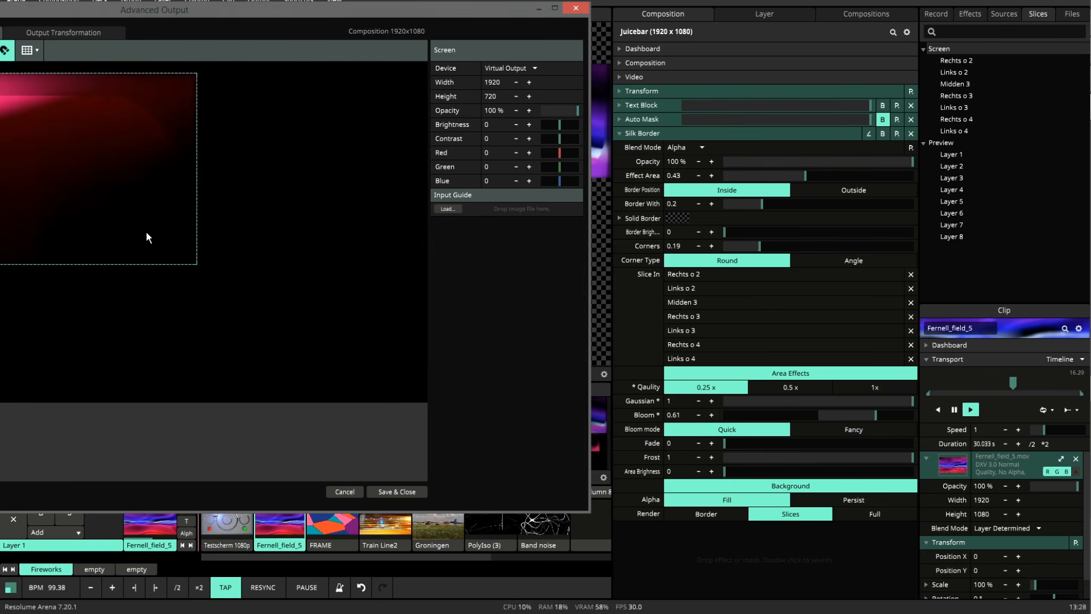
Select the Links o 2 slice and move it to X 1351, Y 860.
left_click_drag(121, 209, 372, 351)
left_click_drag(340, 207, 253, 204)
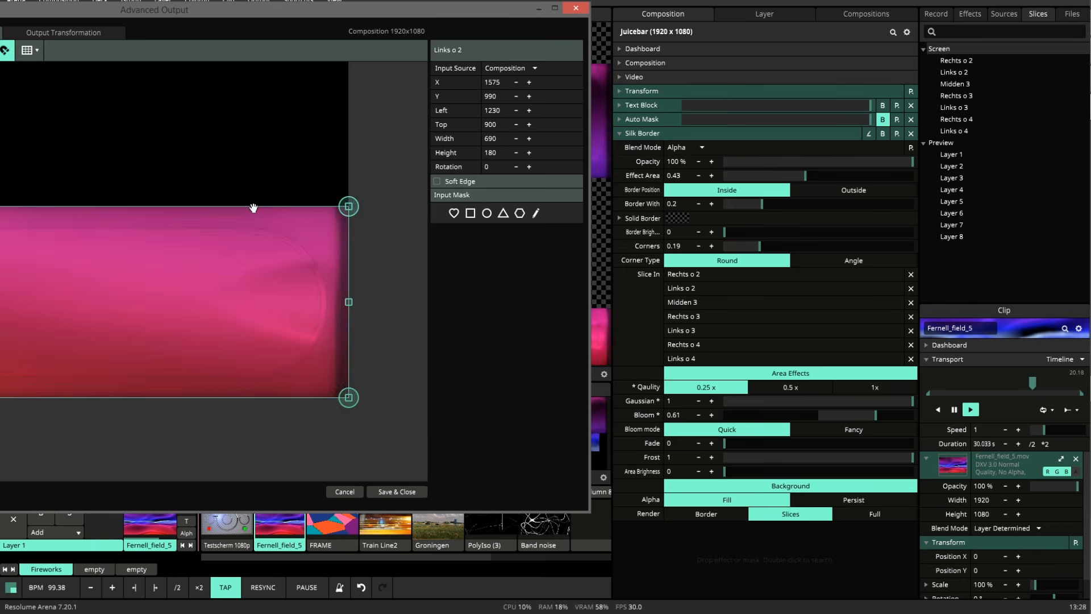
left_click_drag(300, 316, 300, 316)
left_click_drag(185, 153, 298, 204)
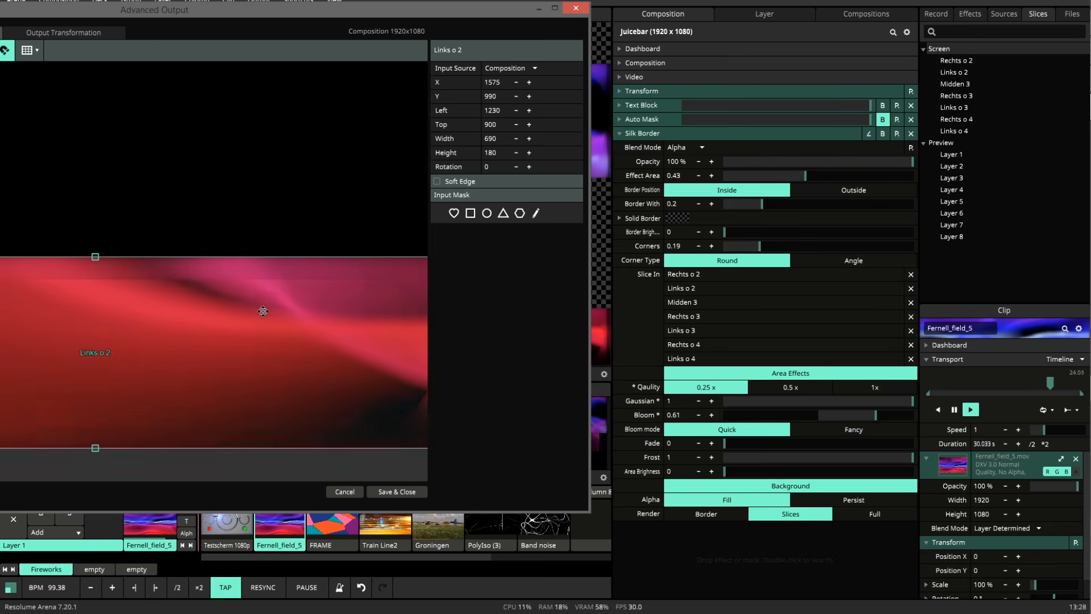
left_click_drag(263, 309, 26, 171)
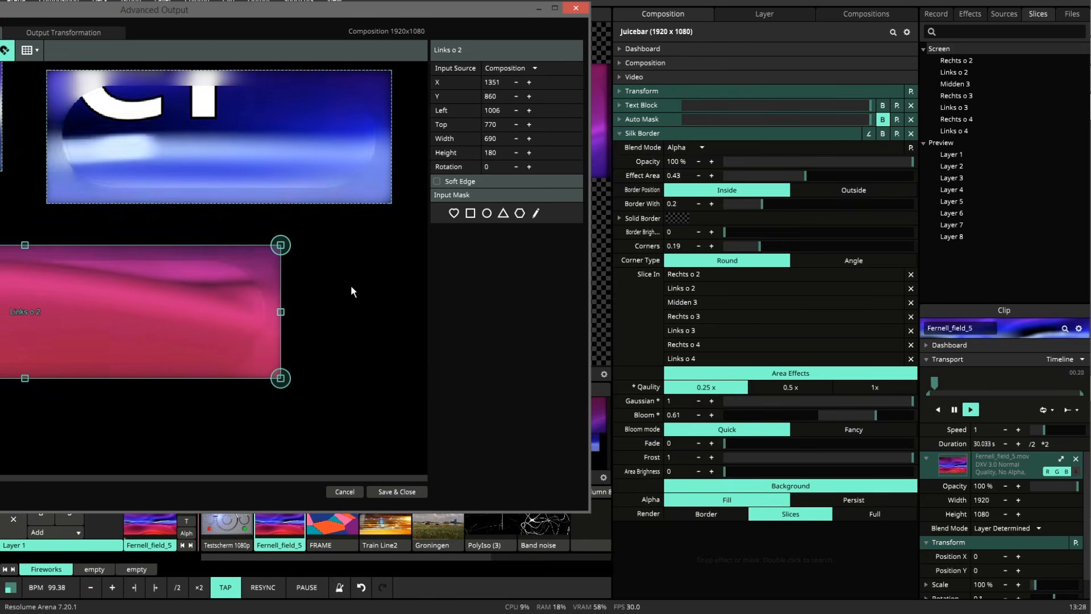
Switch the bloom mode to Fancy and examine the border edges across the output slices.
left_click_drag(363, 246, 335, 405)
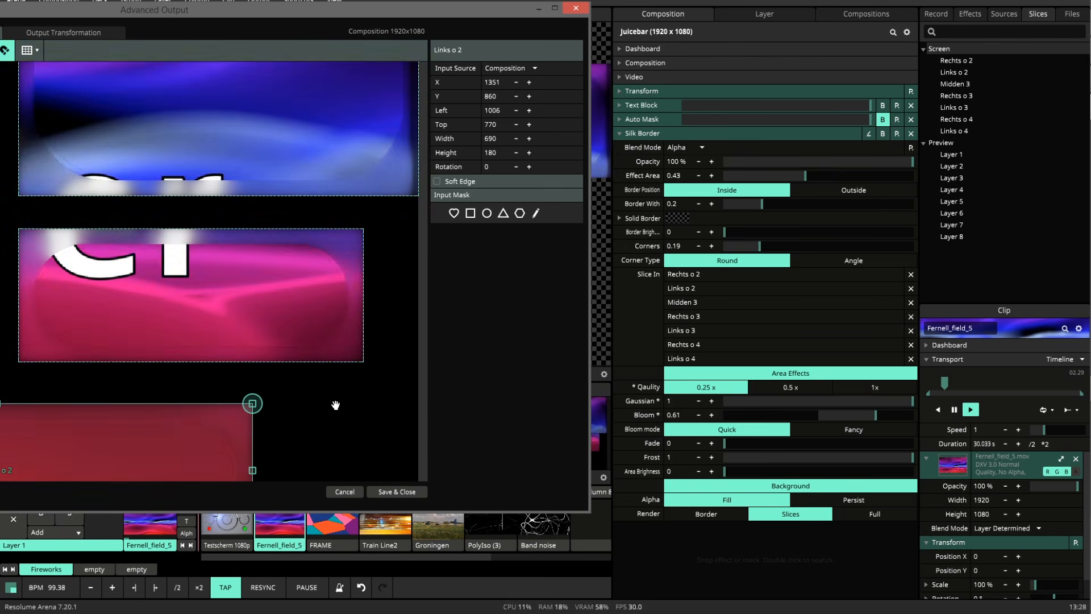
left_click(856, 430)
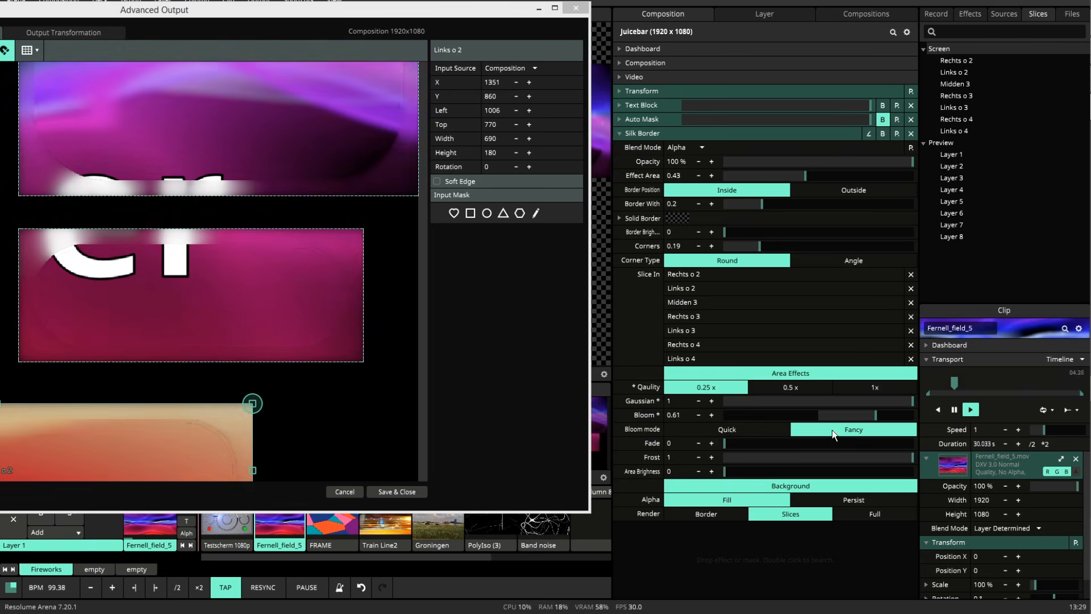
left_click_drag(305, 406, 284, 467)
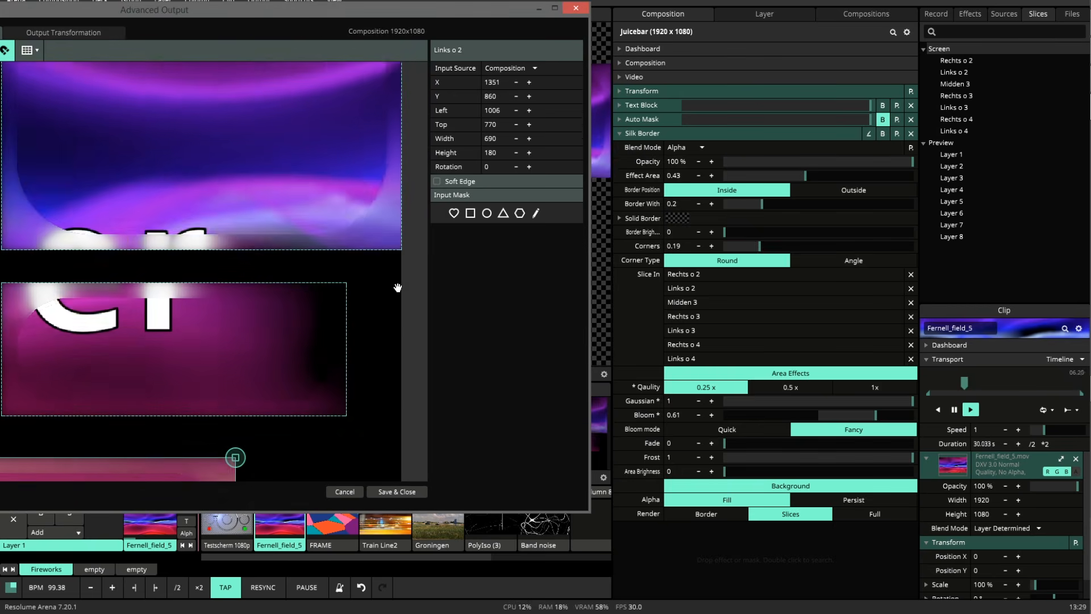
left_click_drag(381, 289, 411, 425)
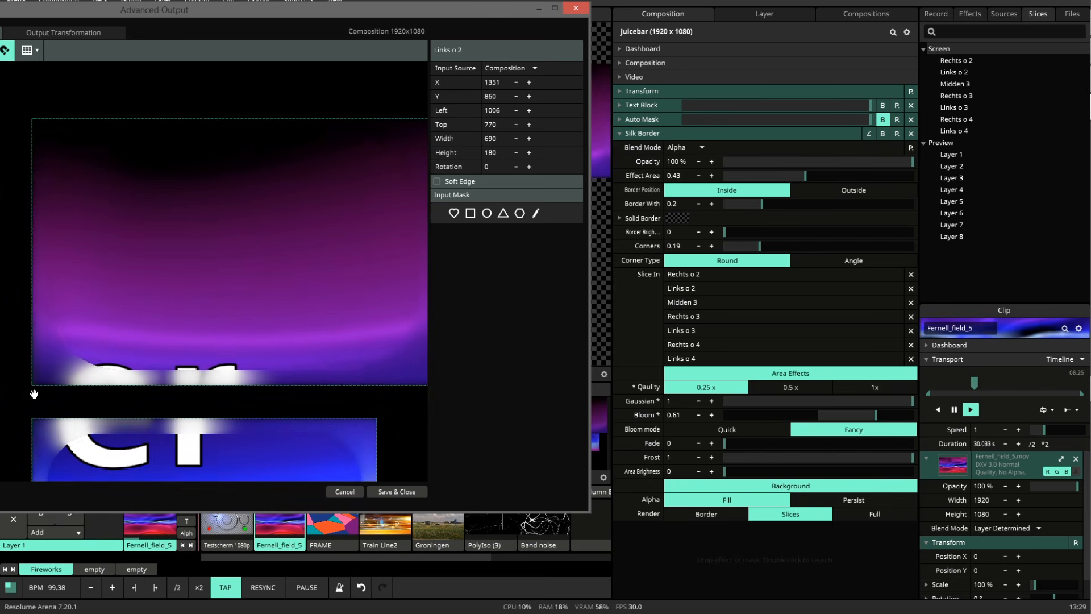
left_click_drag(35, 391, 113, 260)
left_click_drag(84, 426, 154, 251)
left_click_drag(279, 263, 178, 282)
mouse_move(420, 184)
left_mouse_down()
mouse_move(407, 193)
mouse_move(415, 166)
left_mouse_up()
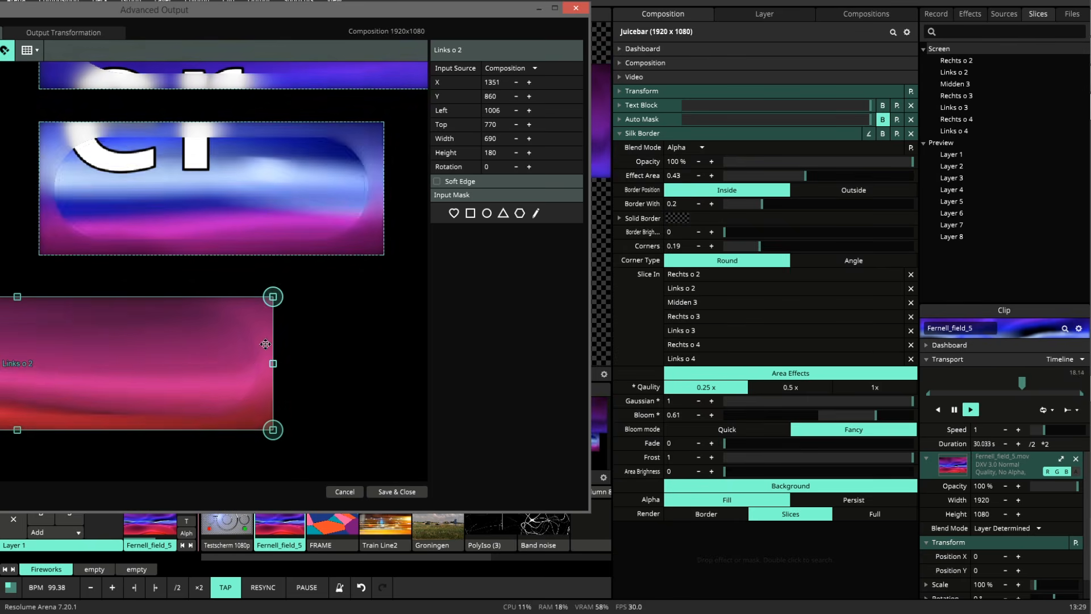
left_click_drag(343, 352, 332, 471)
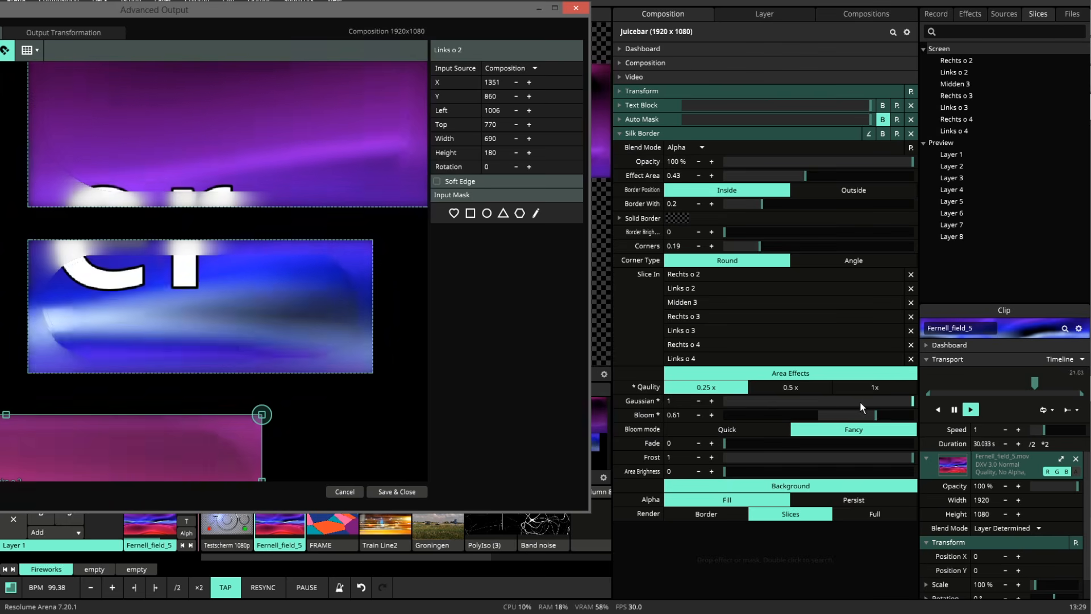
Try a Gaussian value of 0.02 with 1x quality and examine the frosted grain along the slice borders.
left_click_drag(861, 401, 740, 400)
scroll(262, 254, "up", 2)
scroll(263, 254, "up", 2)
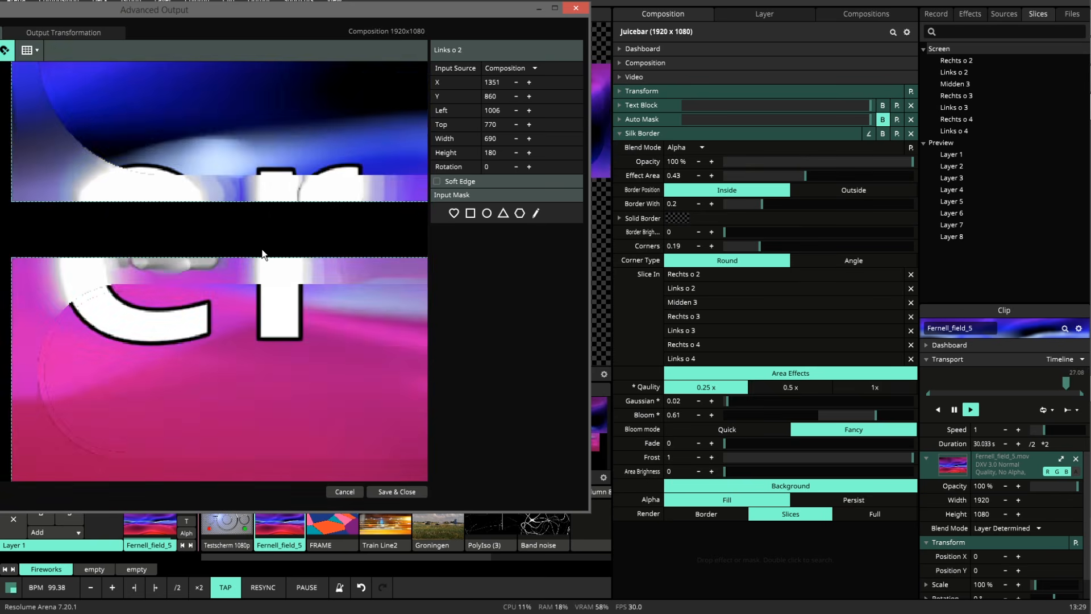
left_click_drag(285, 227, 280, 223)
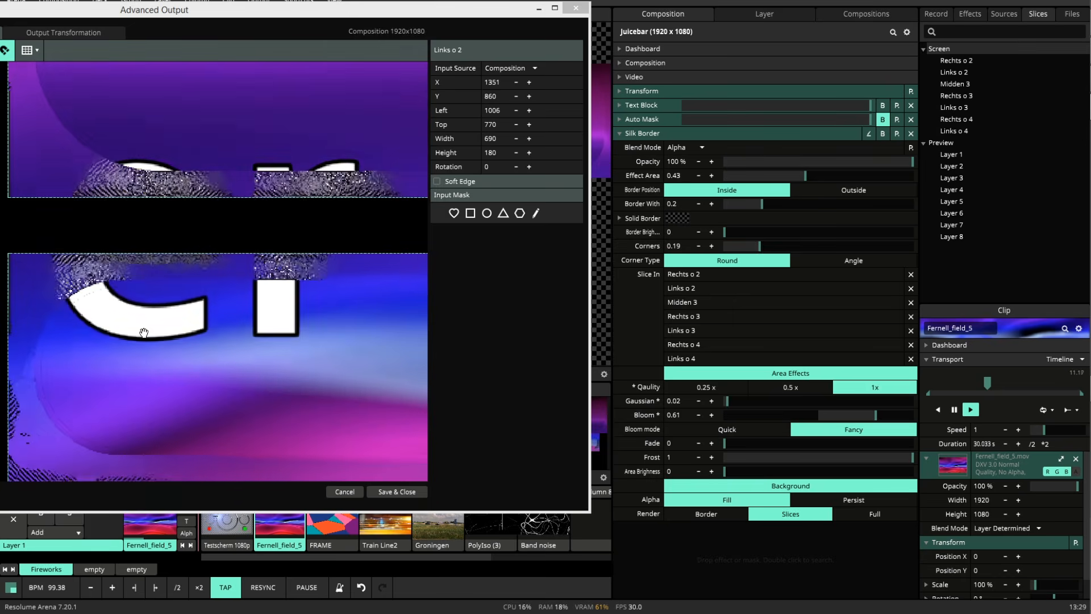
left_click_drag(141, 331, 309, 313)
left_click_drag(123, 245, 192, 336)
mouse_move(180, 183)
left_mouse_down()
mouse_move(193, 318)
mouse_move(183, 366)
mouse_move(212, 215)
mouse_move(134, 207)
left_mouse_up()
left_click_drag(278, 165, 131, 234)
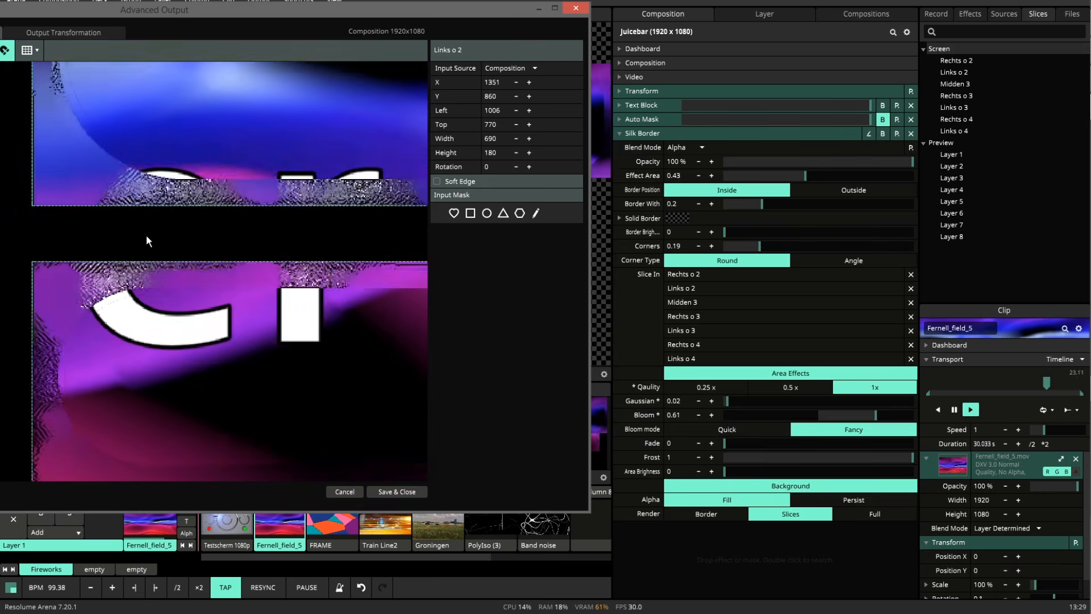
Restore Gaussian to 1, compare the 0.5x quality, and return to 0.25x.
left_click_drag(727, 401, 881, 397)
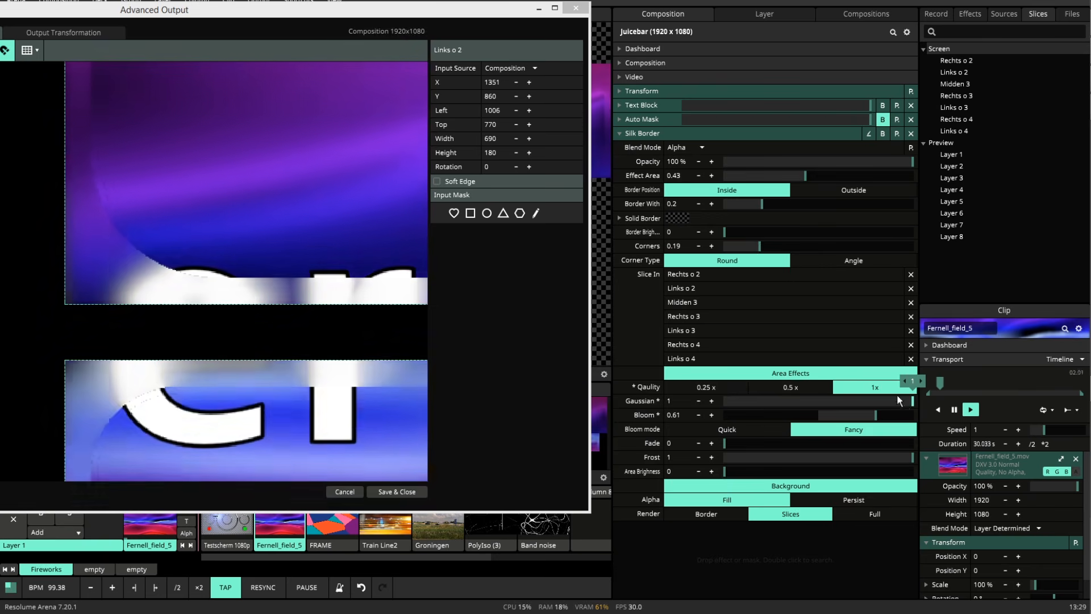
left_click(794, 387)
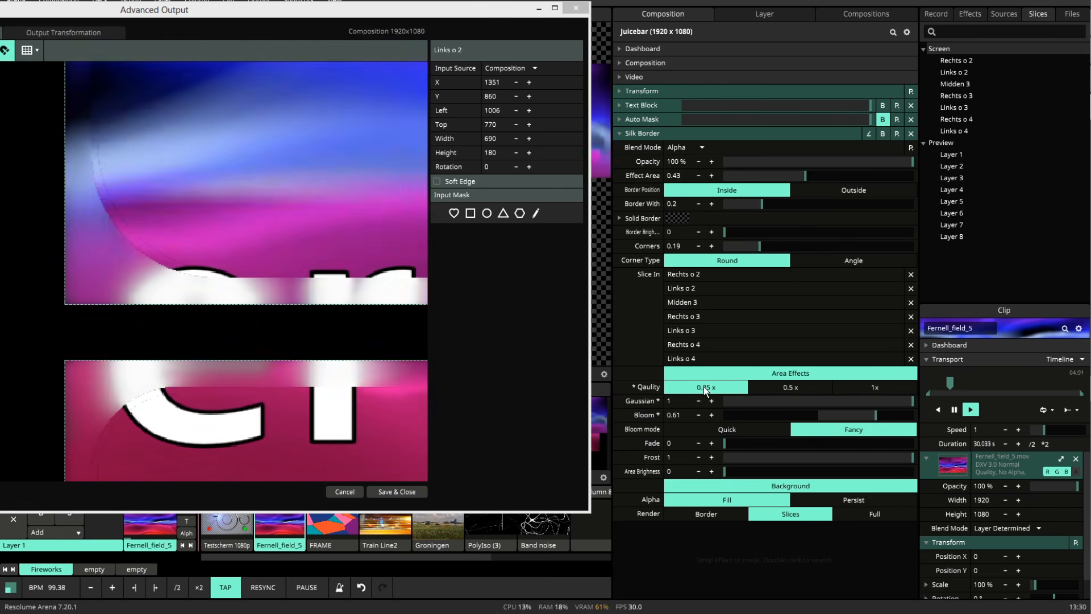
left_click(703, 387)
Deselect the slice, raise Border Brightness to 0.99, and inspect the bright inner outlines across the output slices.
left_click(215, 326)
scroll(215, 326, "down", 5)
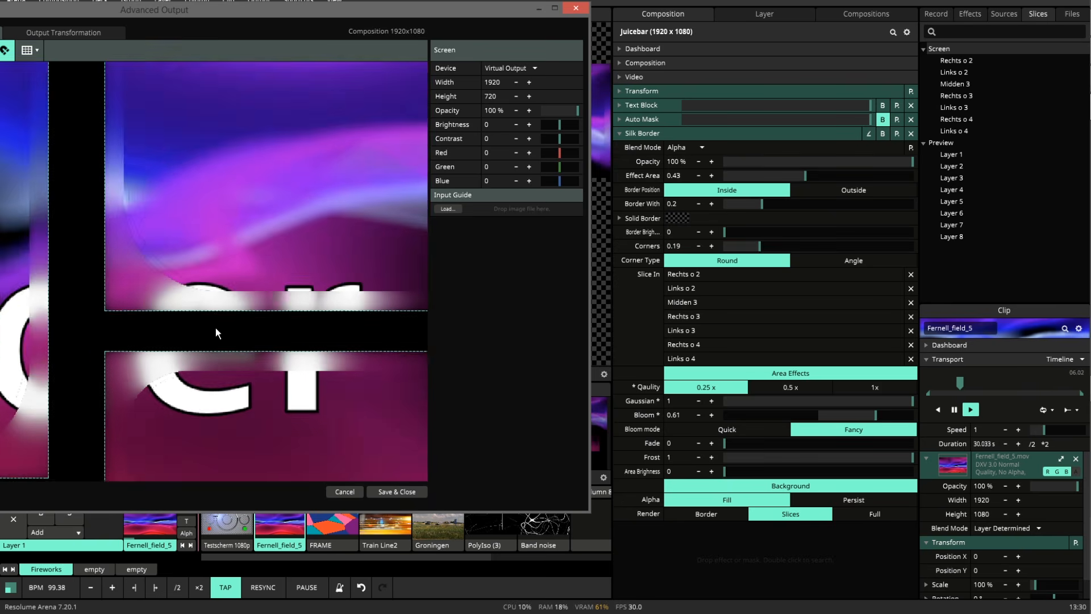
scroll(293, 330, "down", 3)
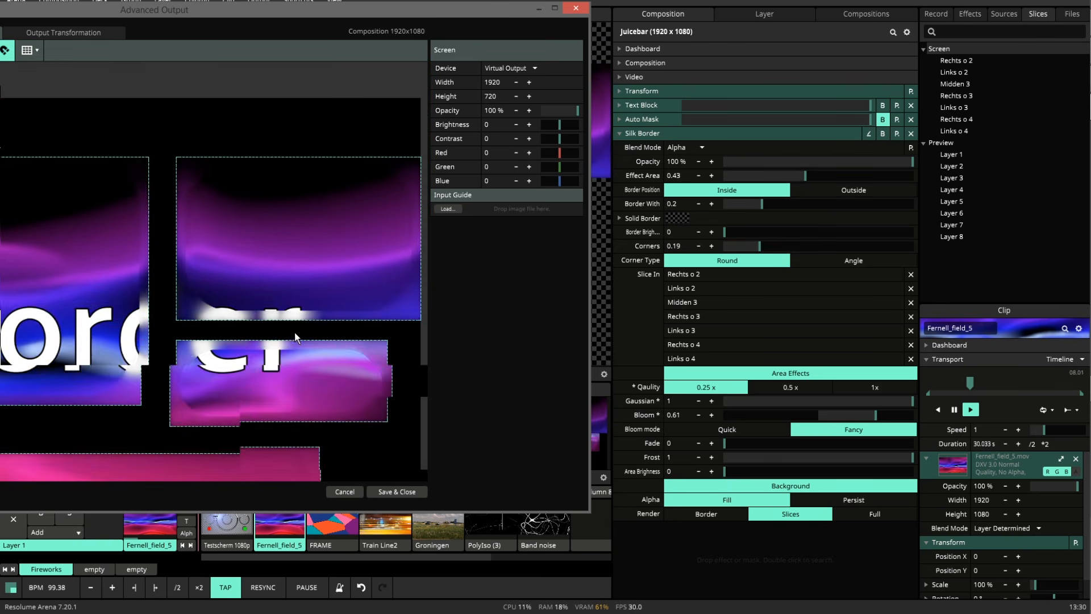
left_click_drag(164, 407, 334, 369)
scroll(219, 367, "down", 2)
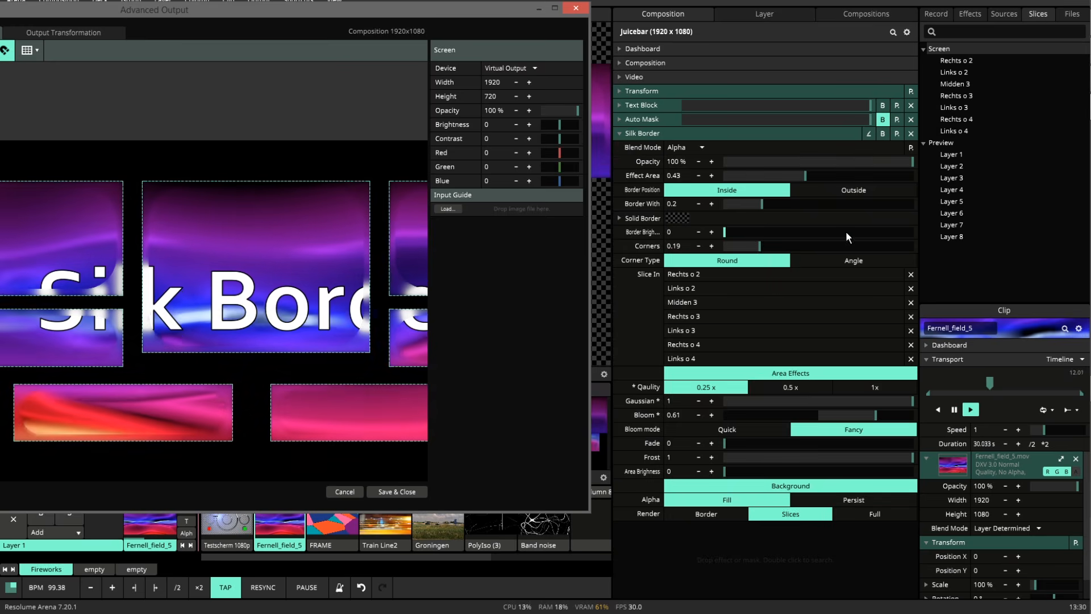
left_click_drag(845, 230, 912, 230)
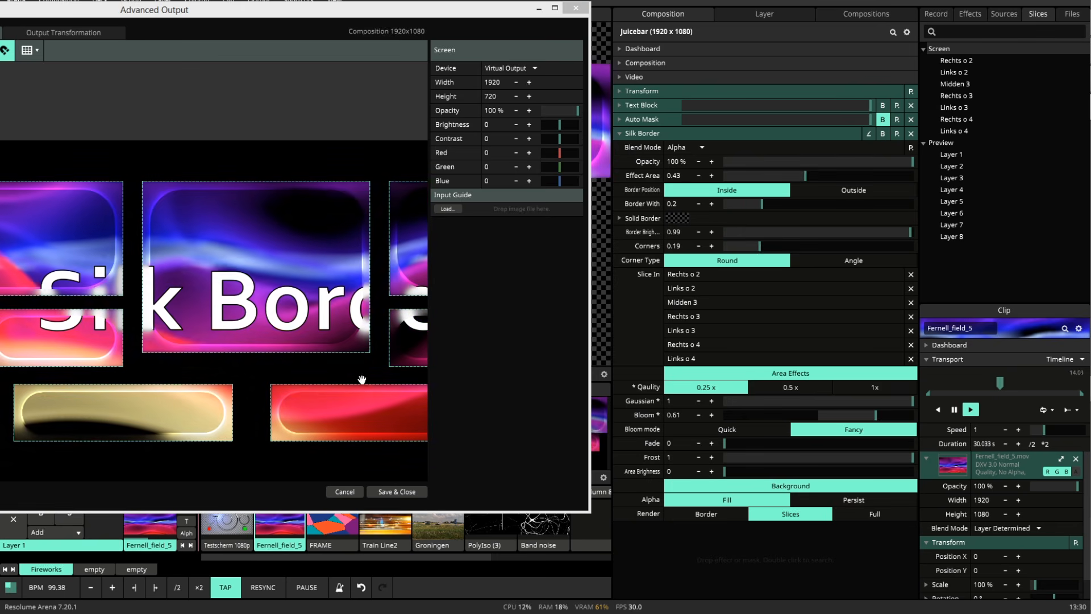
left_click_drag(366, 377, 244, 372)
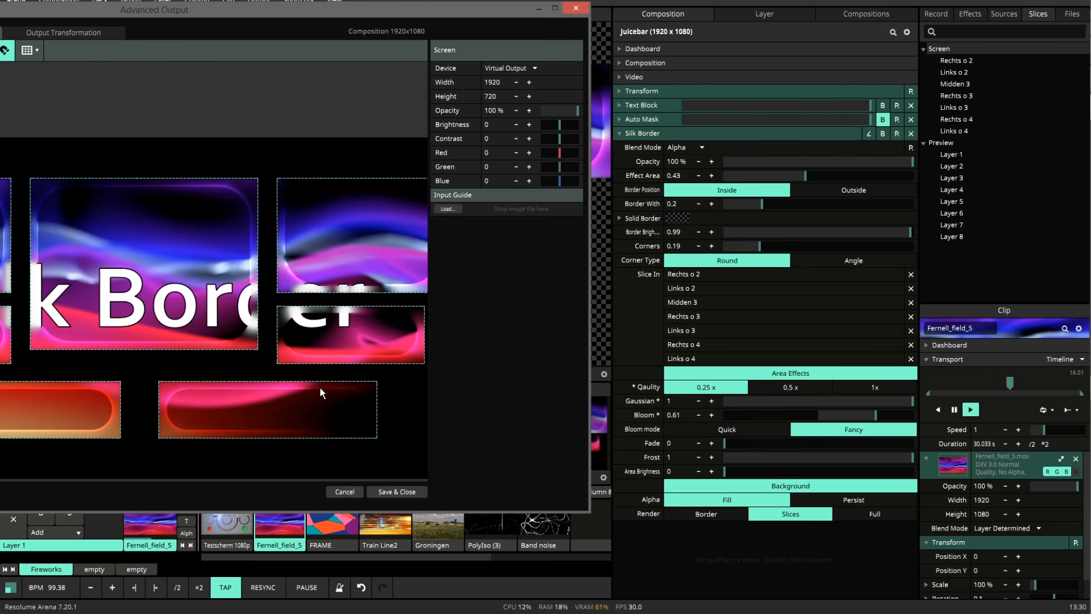
scroll(319, 388, "up", 2)
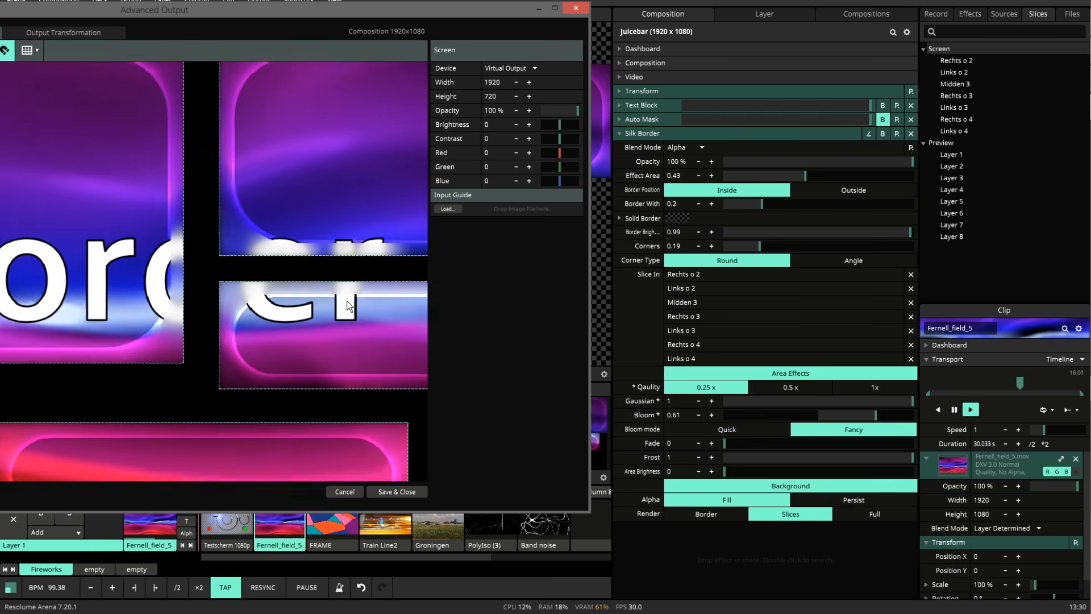
scroll(319, 319, "up", 2)
scroll(173, 279, "up", 1)
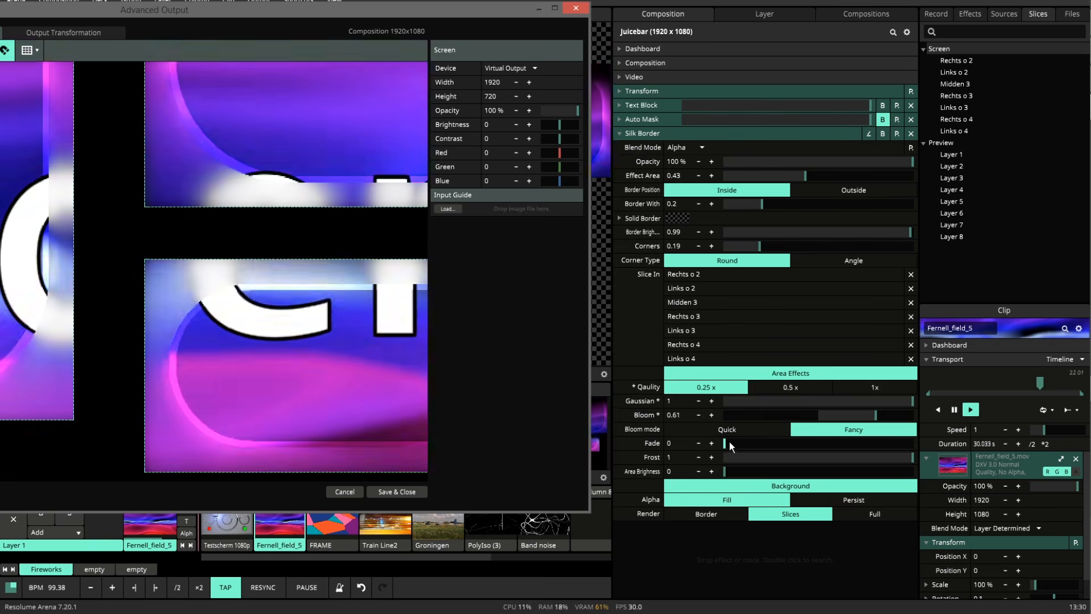
Try Fade at 0.38 and 0.92 while checking the slice corners, and settle on 0.5.
left_click_drag(728, 441, 797, 438)
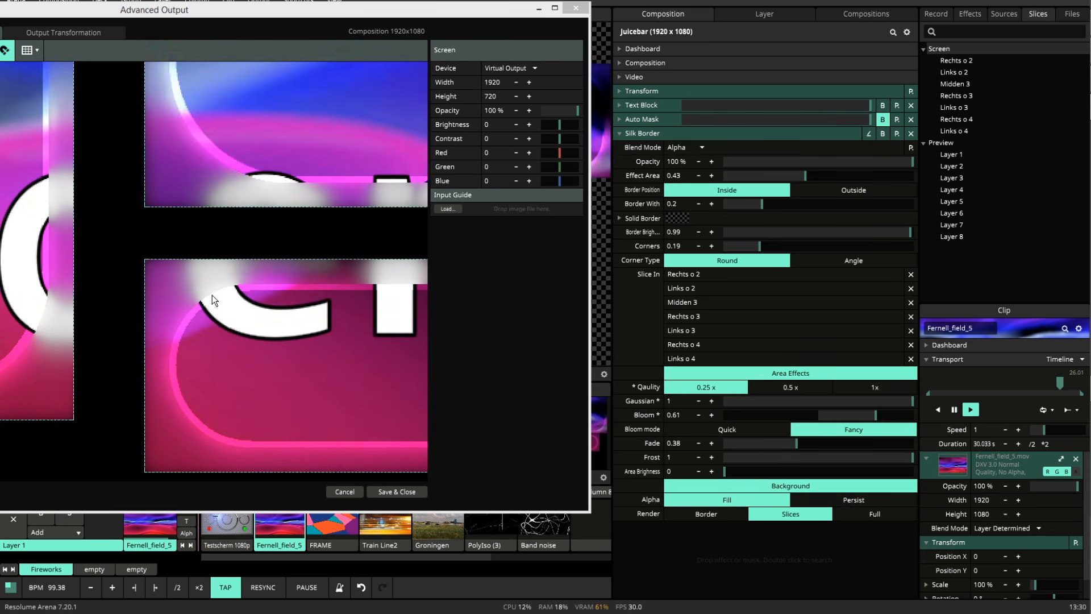
left_click_drag(796, 443, 899, 440)
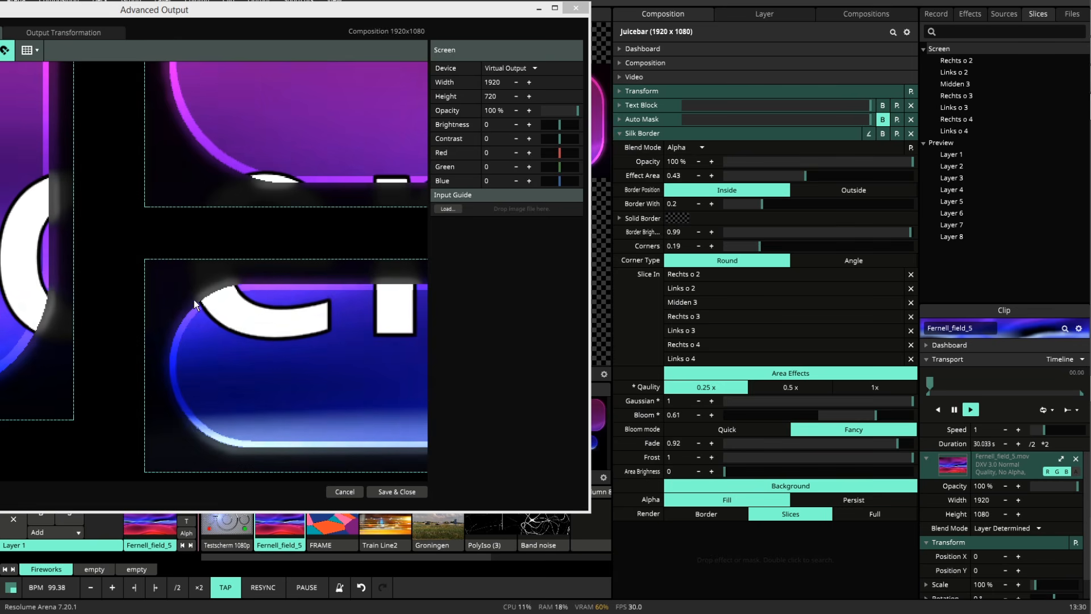
scroll(199, 274, "up", 2)
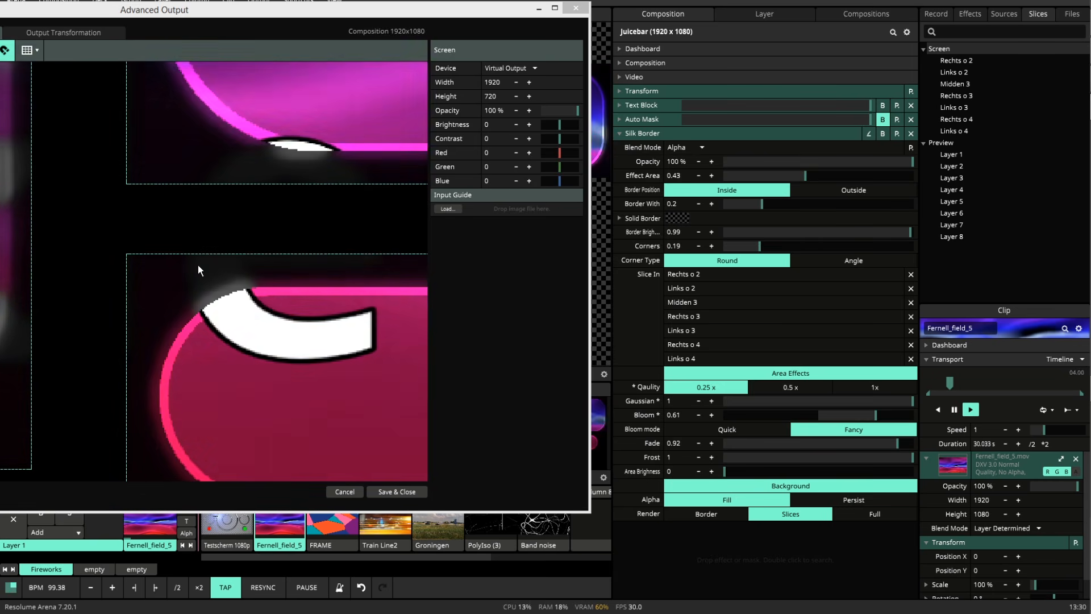
left_click_drag(880, 445, 819, 441)
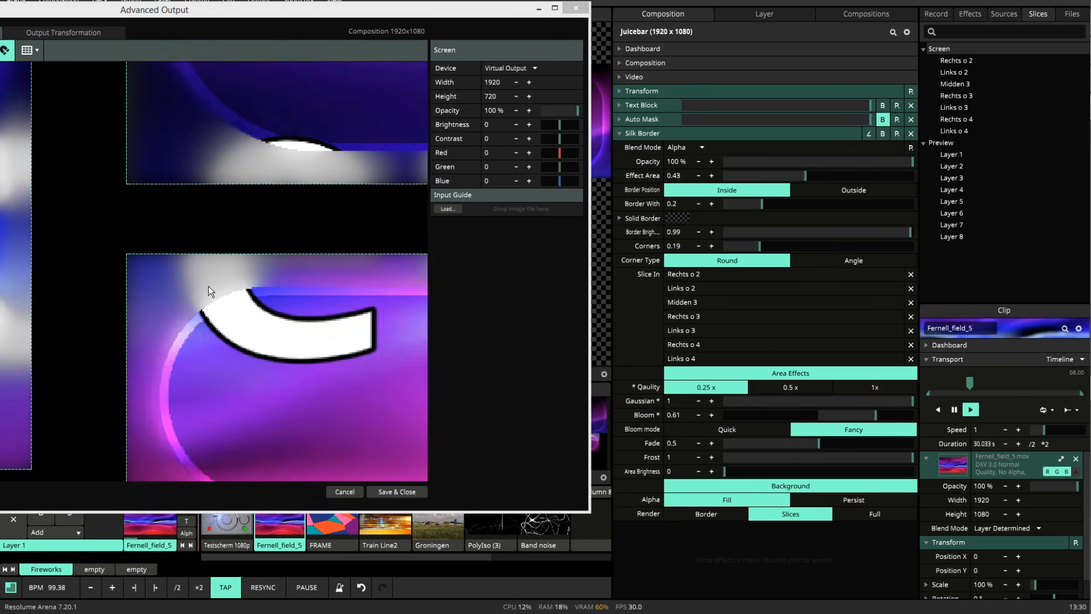
left_click_drag(186, 386, 150, 324)
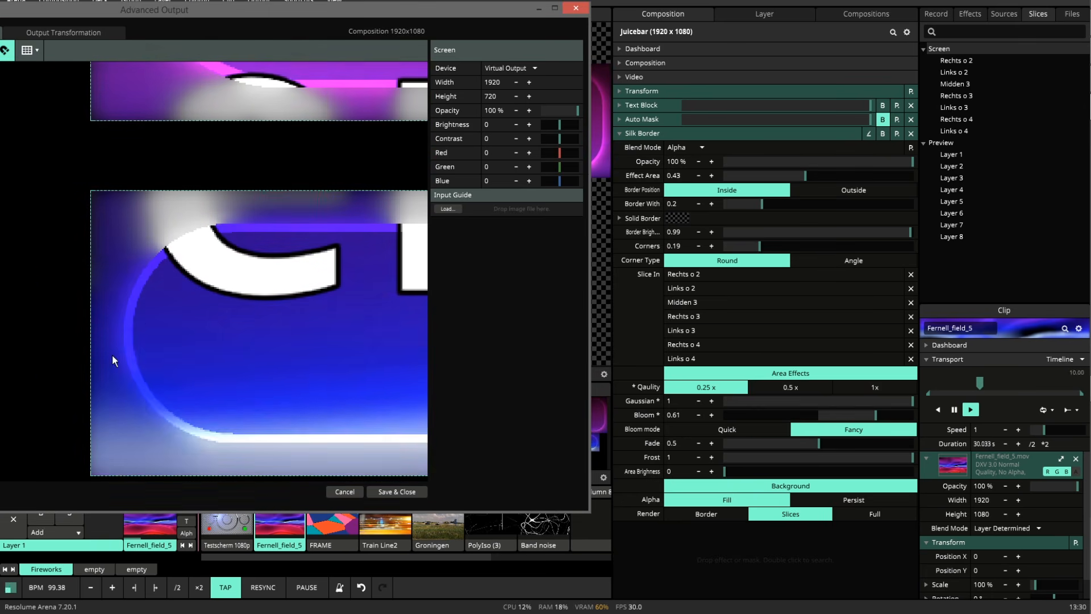
left_click_drag(195, 208, 189, 283)
Set Frost to 0.37 and Area Brightness to 0.73, and reset Border Brightness to 0.
left_click_drag(782, 451, 835, 470)
right_click(730, 458)
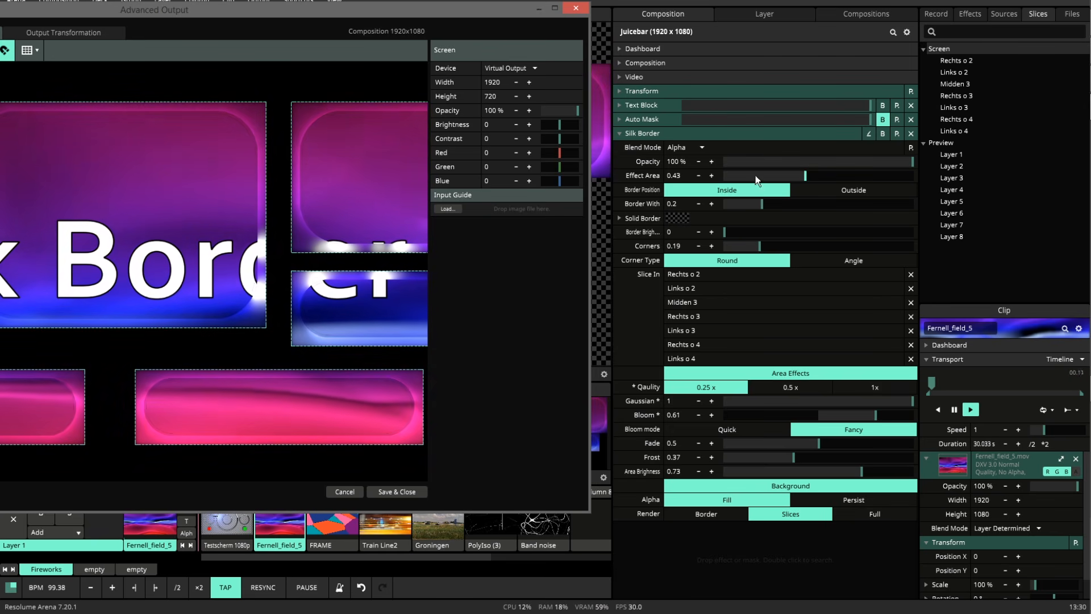
Play the Band noise clip with Auto Mask active, and save and close the Advanced Output setup.
left_click(558, 523)
left_click(882, 119)
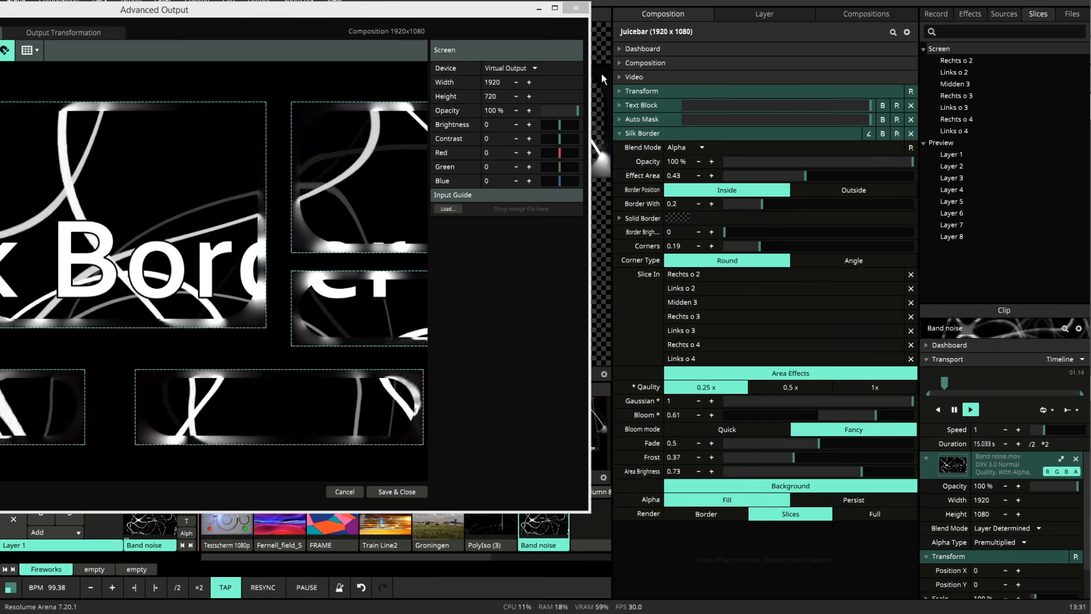
left_click(397, 492)
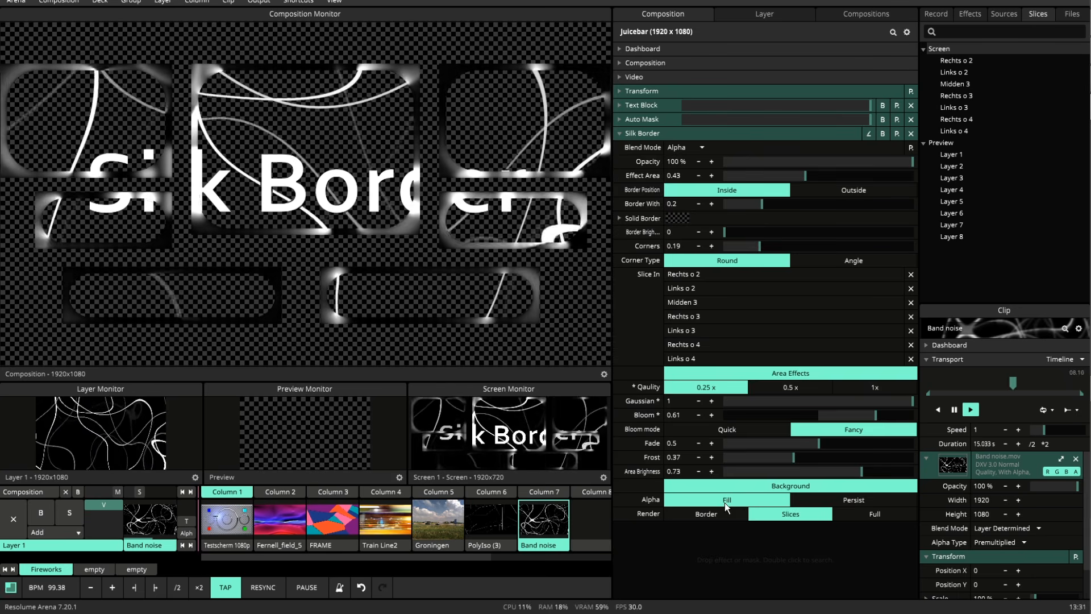
Try the Persist alpha option and the Border render mode on the masked clip, returning to Fill and Slices.
left_click(838, 502)
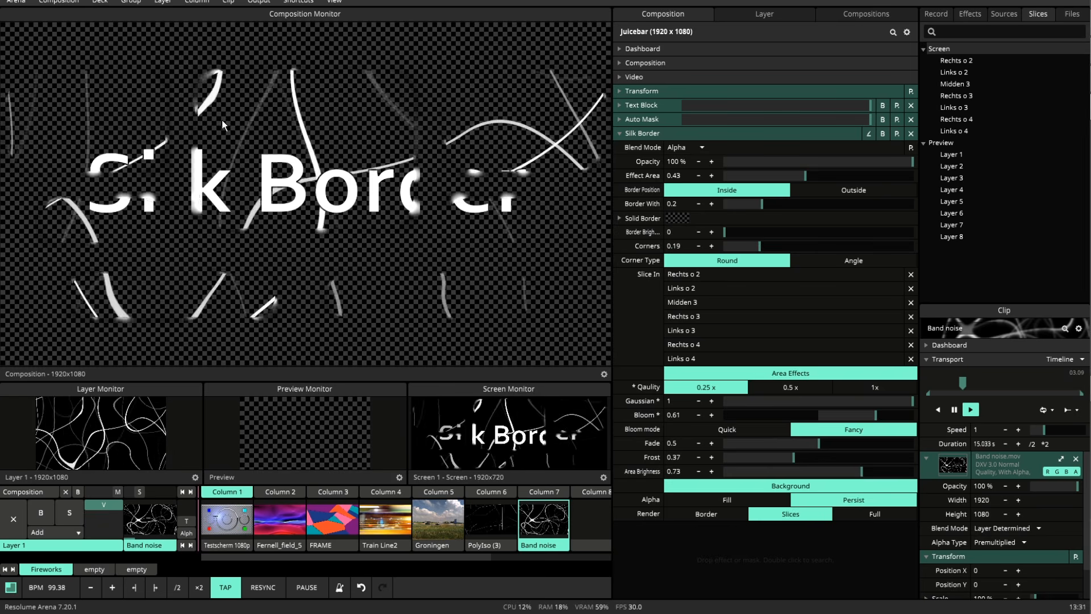
left_click(726, 499)
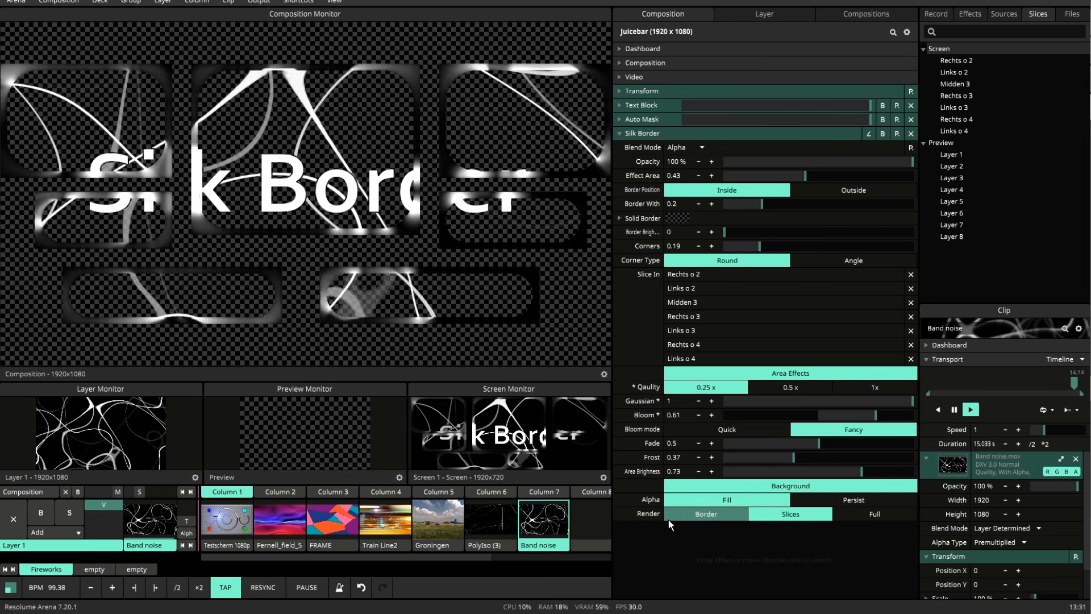
left_click(703, 514)
left_click(701, 514)
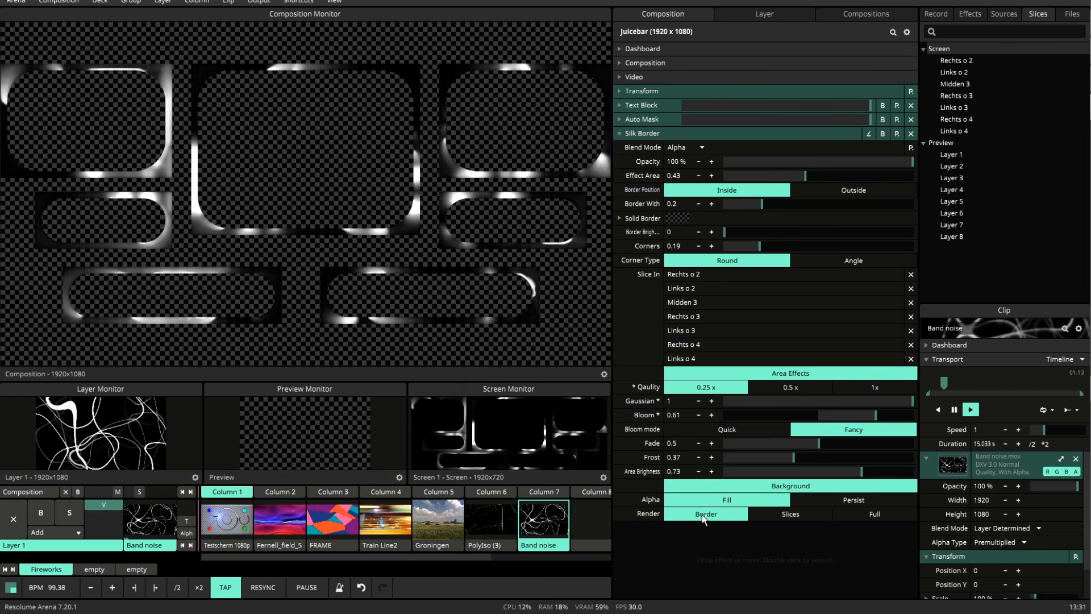
left_click(790, 514)
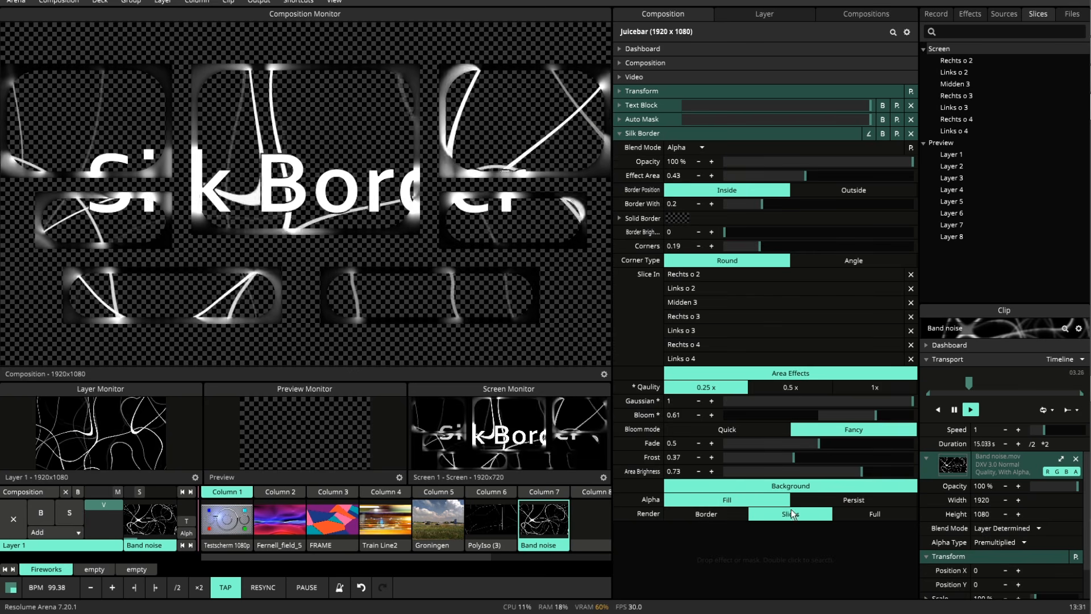
Bypass Auto Mask and try Full rendering with the Band noise, Groningen and Train Line2 clips, returning to Slices rendering.
left_click(883, 119)
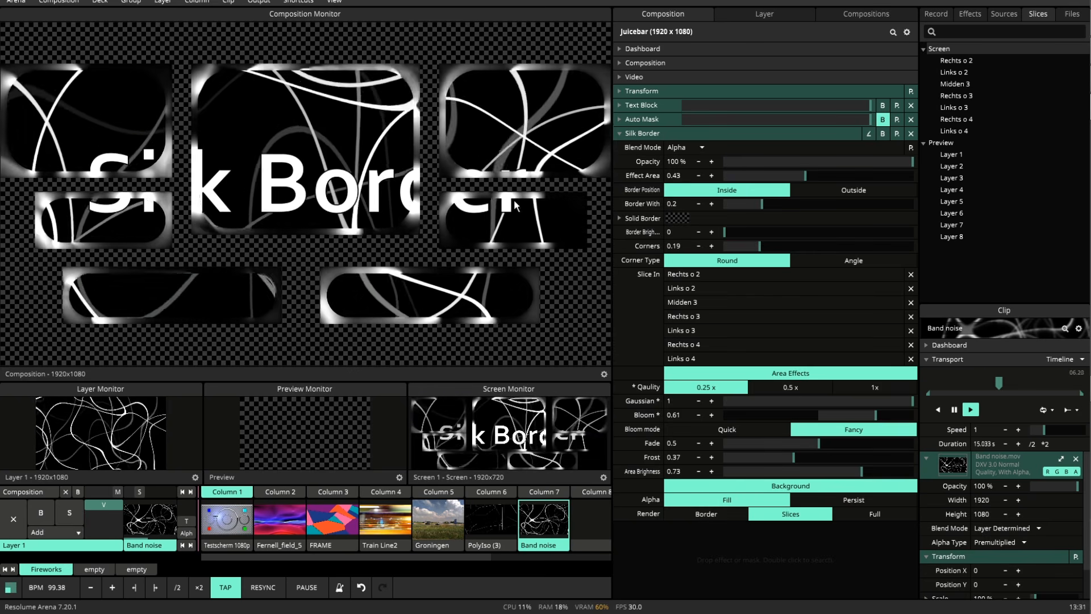
left_click(862, 513)
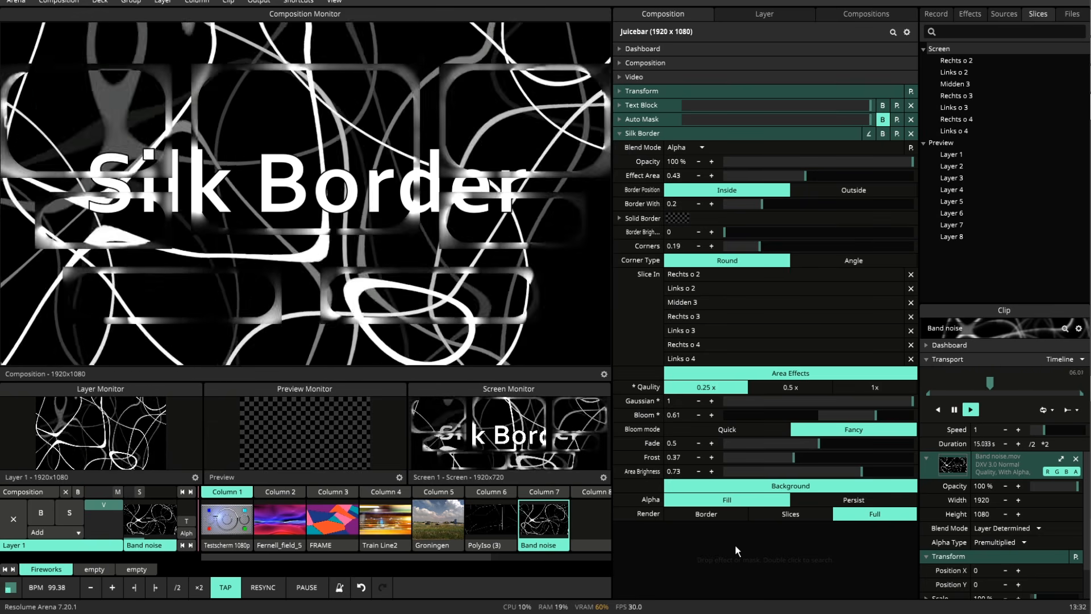
left_click(447, 522)
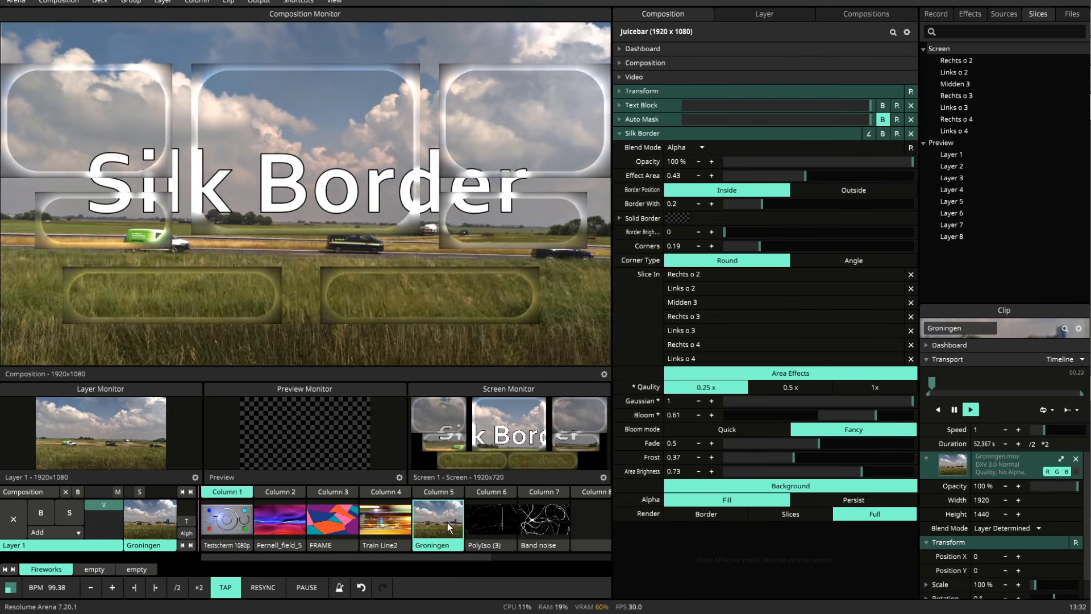
left_click(382, 521)
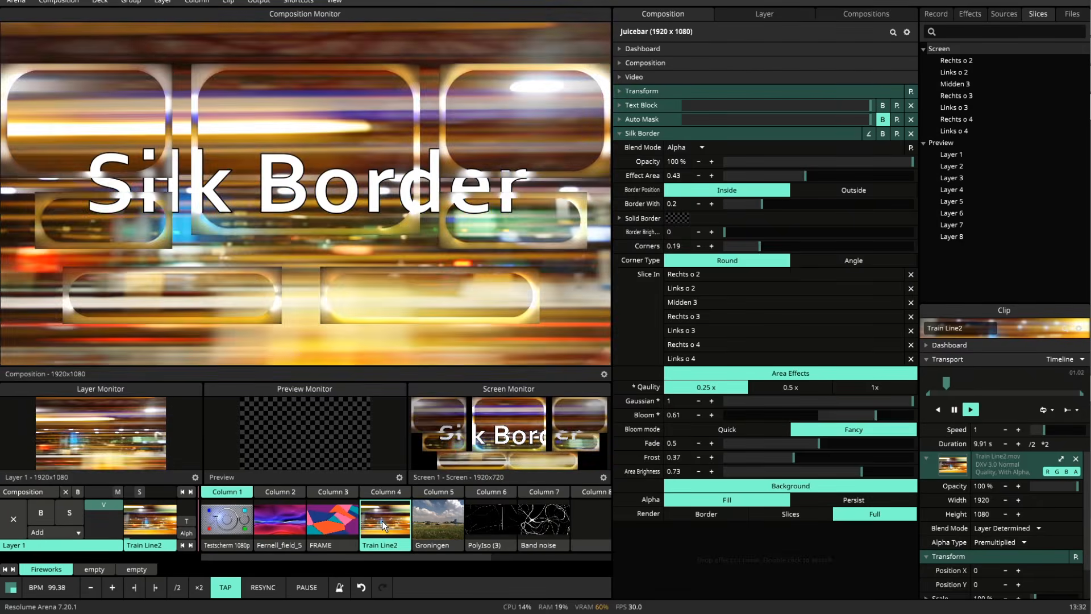
left_click(774, 513)
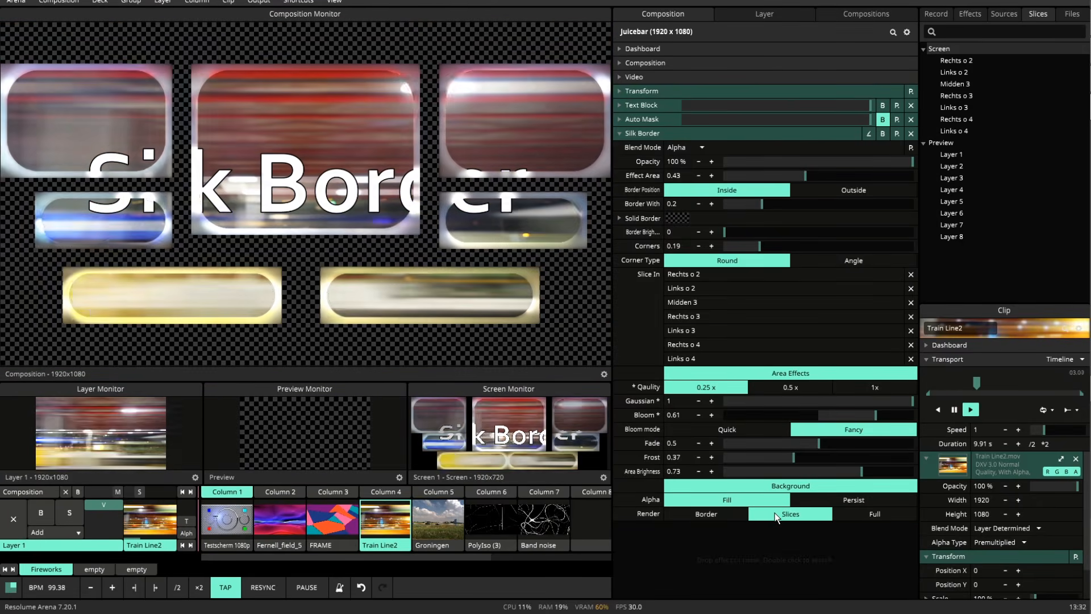